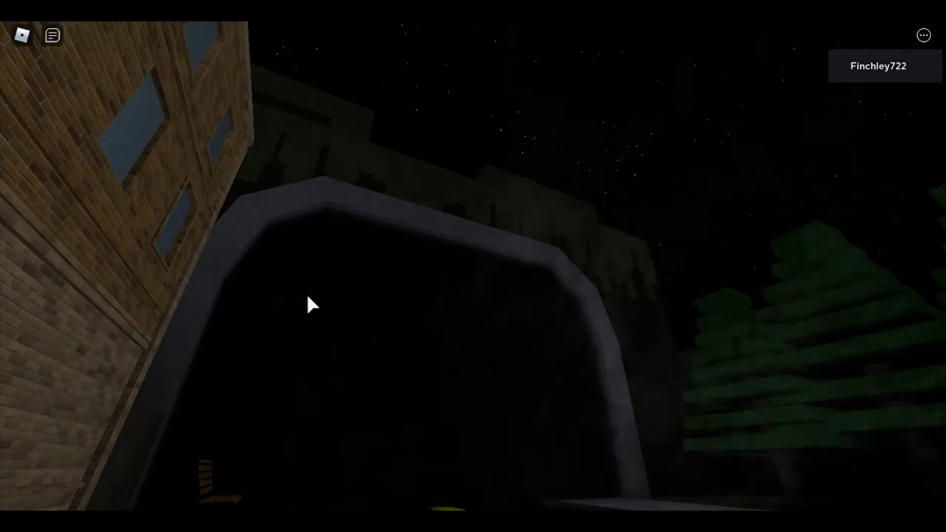
Walk up to the grey door, then past the bench and around the brick corner onto the road.
key("w")
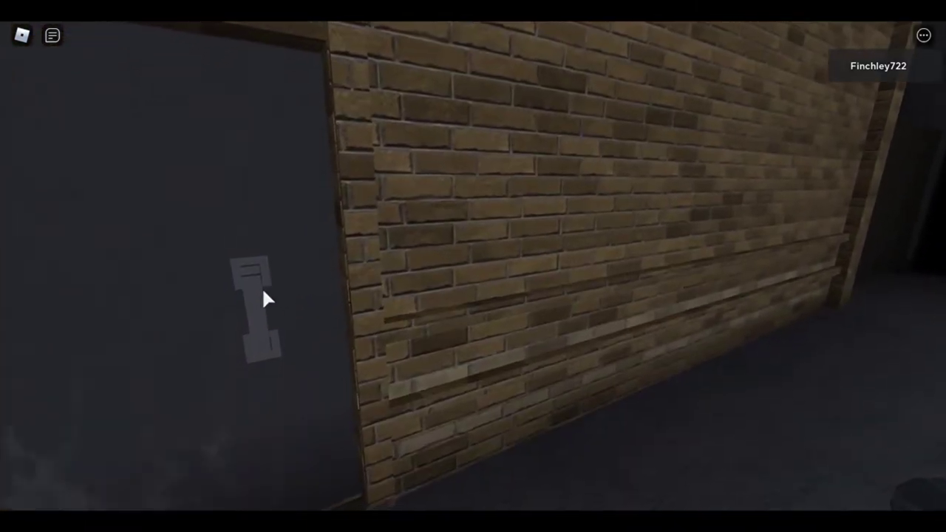
key("w")
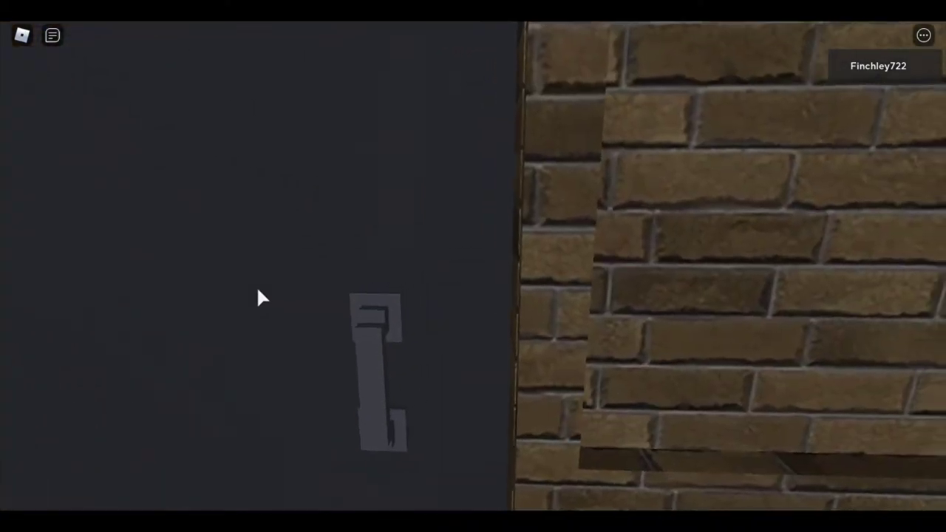
key("w")
key("w")
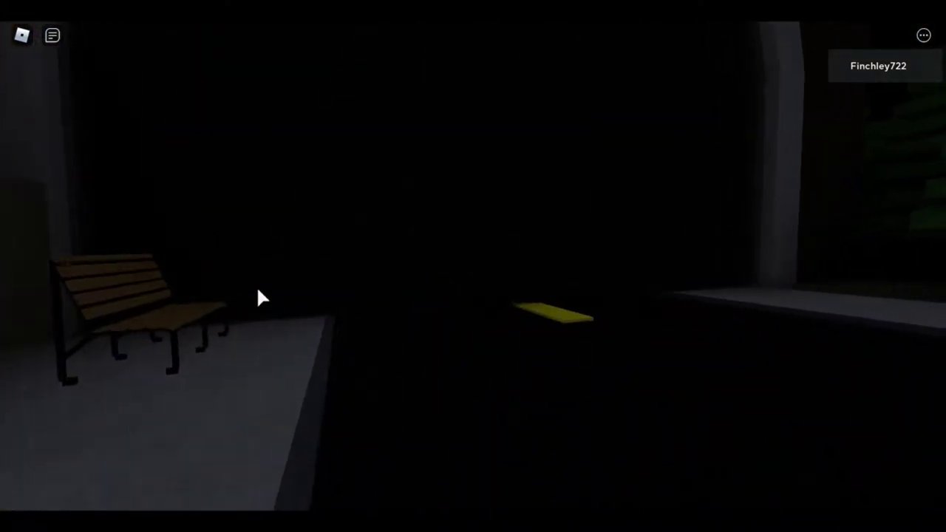
key("w")
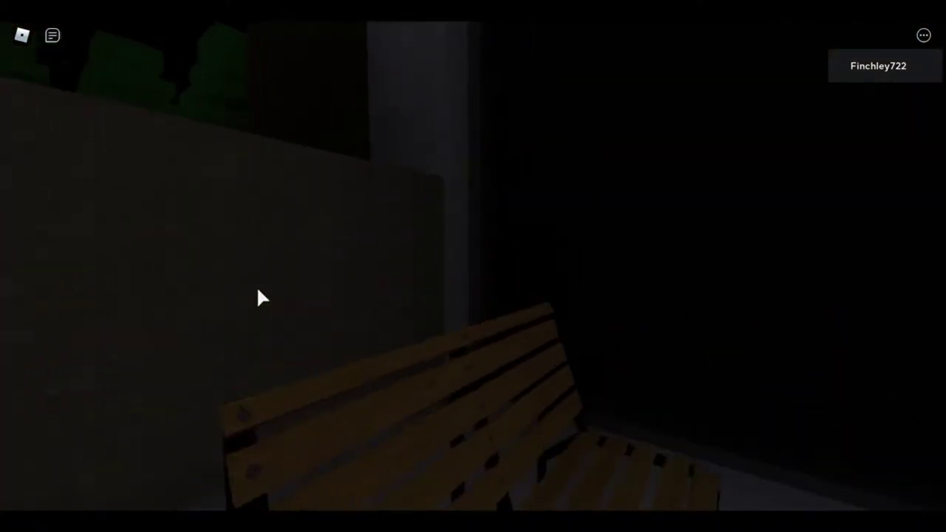
key("w")
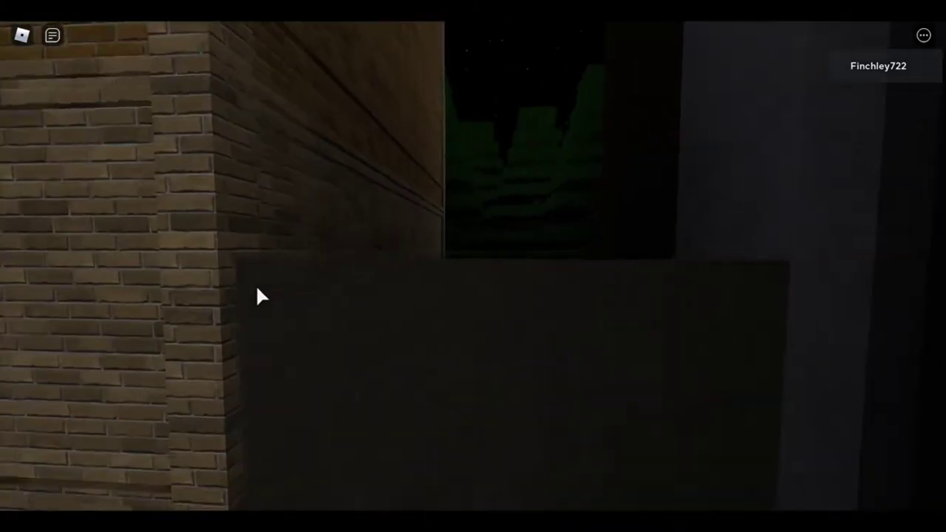
key("w")
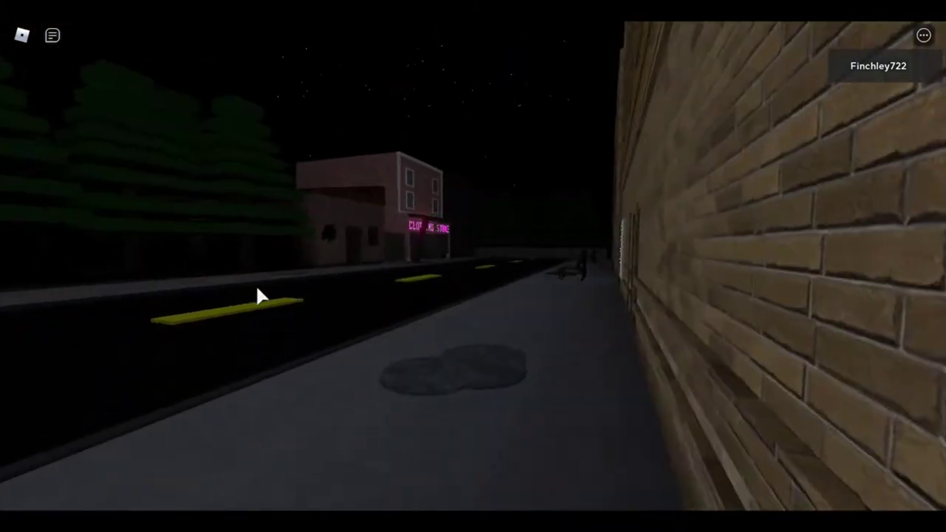
key("w")
key("w")
Explore the dark area under the trees, then return to face the road and brick buildings.
key("w")
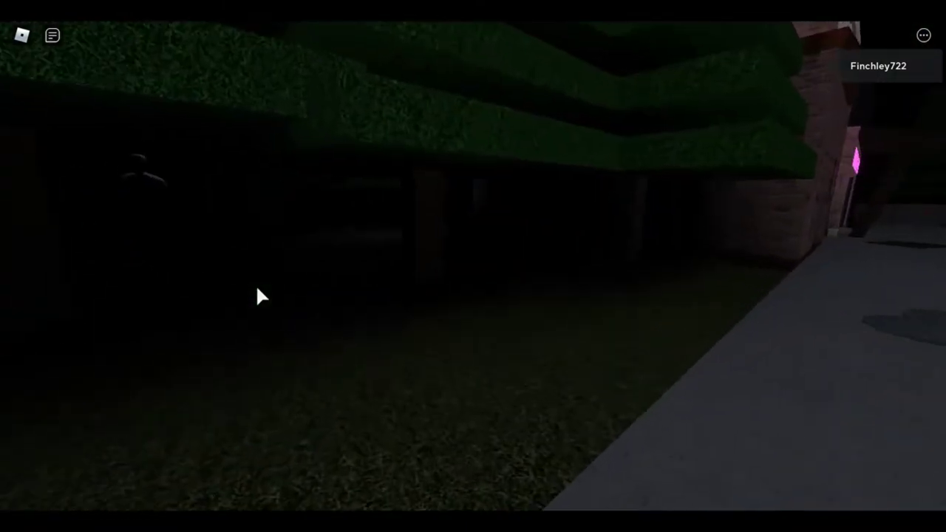
key("w")
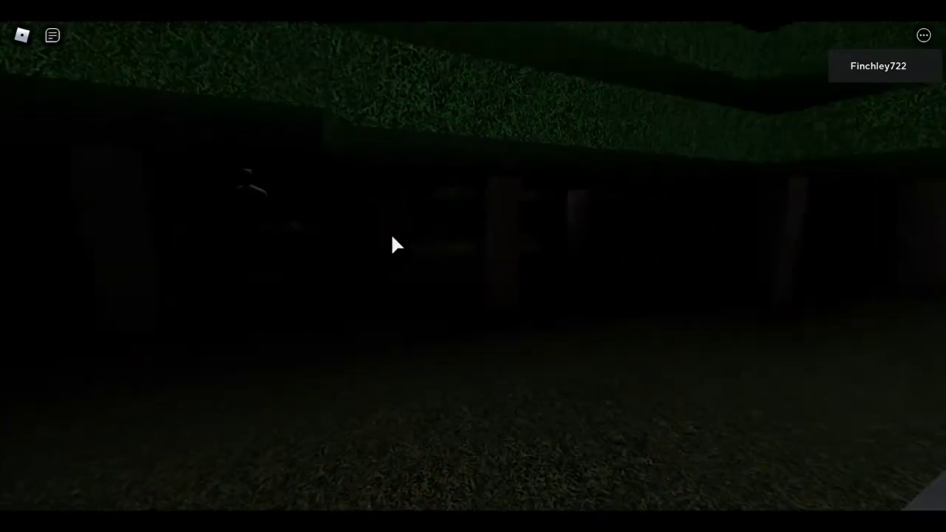
key("w")
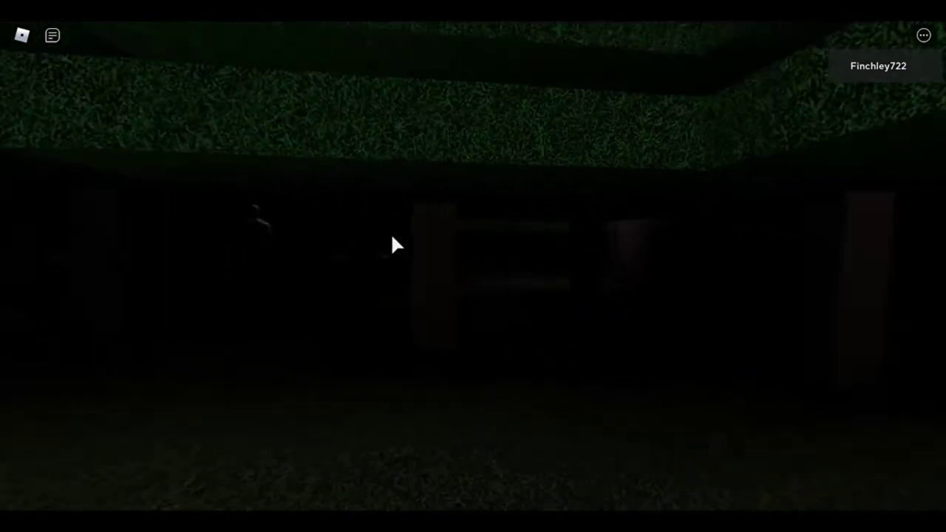
key("w")
key("w")
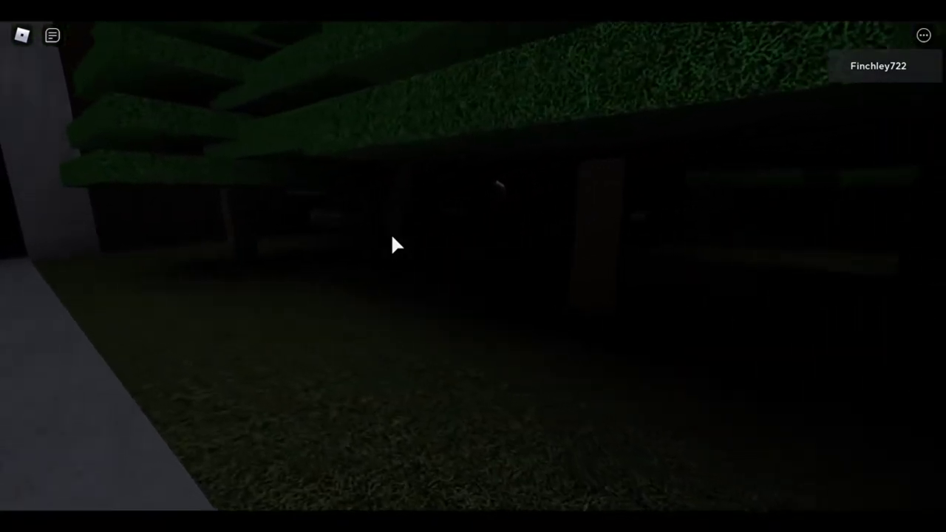
key("w")
Walk back across the sidewalk to the grey door.
key("w")
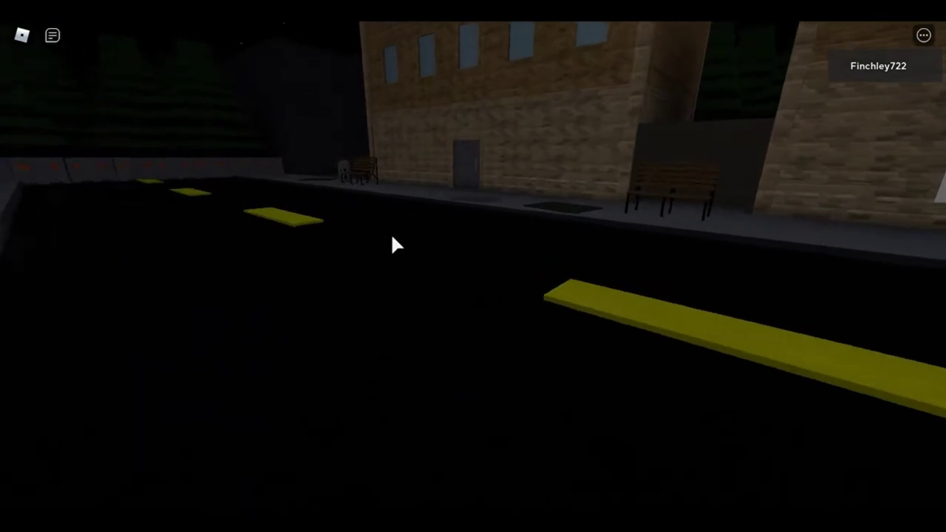
key("w")
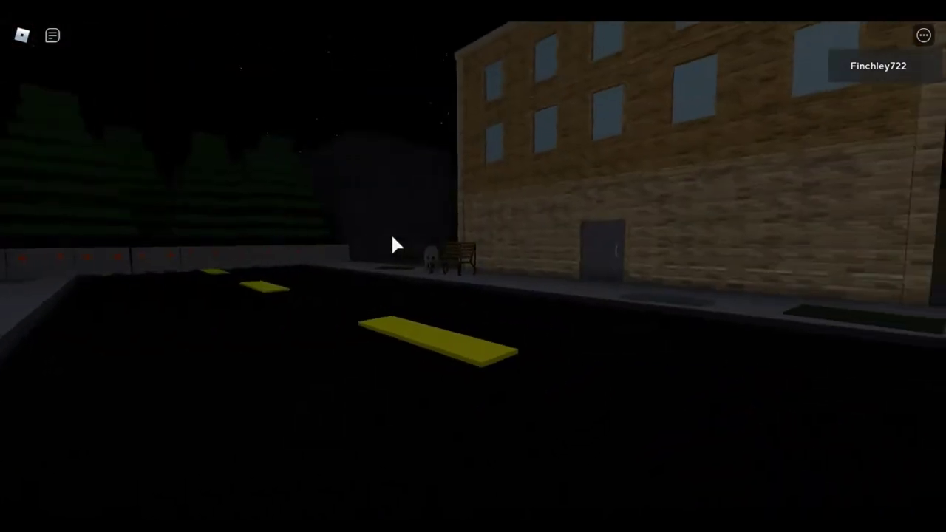
key("w")
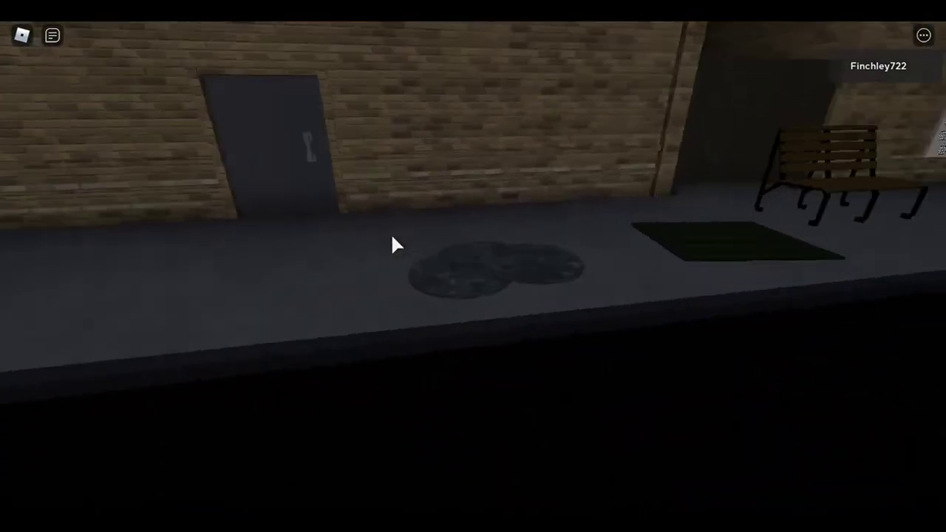
key("w")
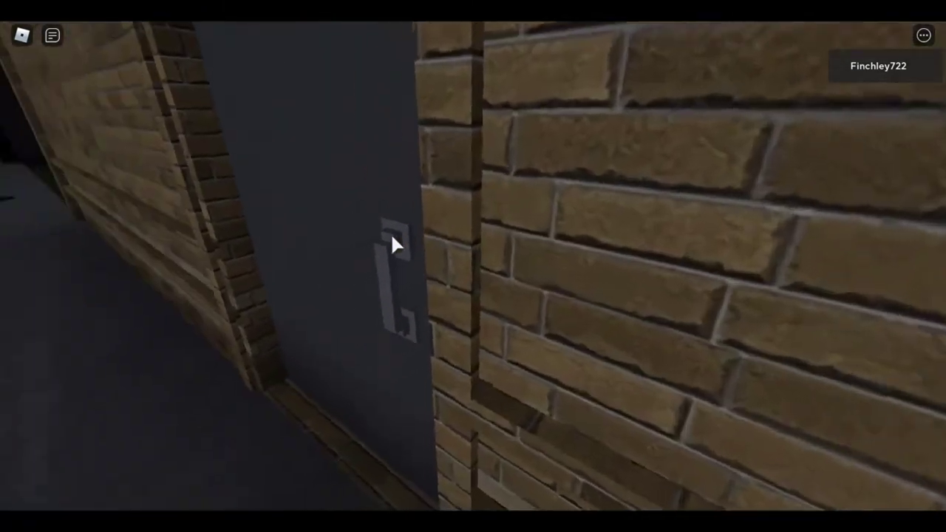
key("w")
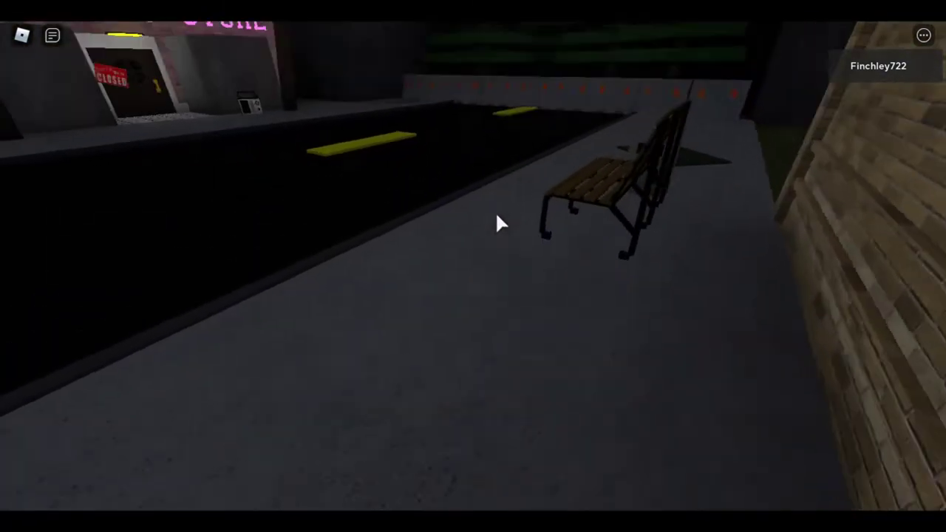
Walk through the grassy bench area and along the green wall with posts.
key("w")
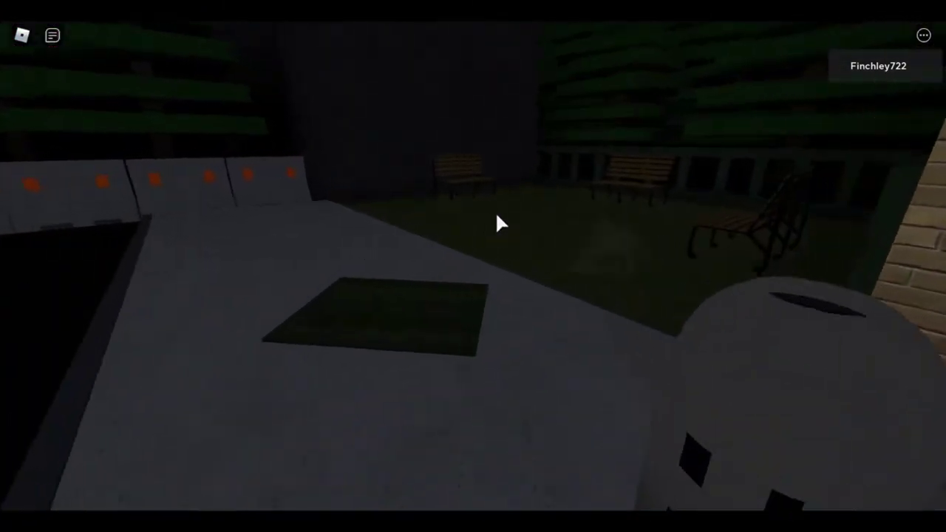
key("w")
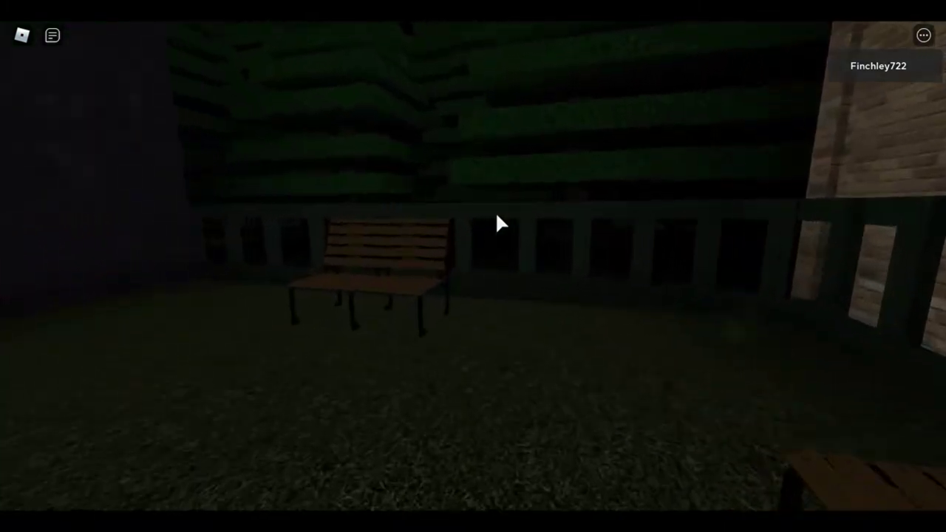
key("w")
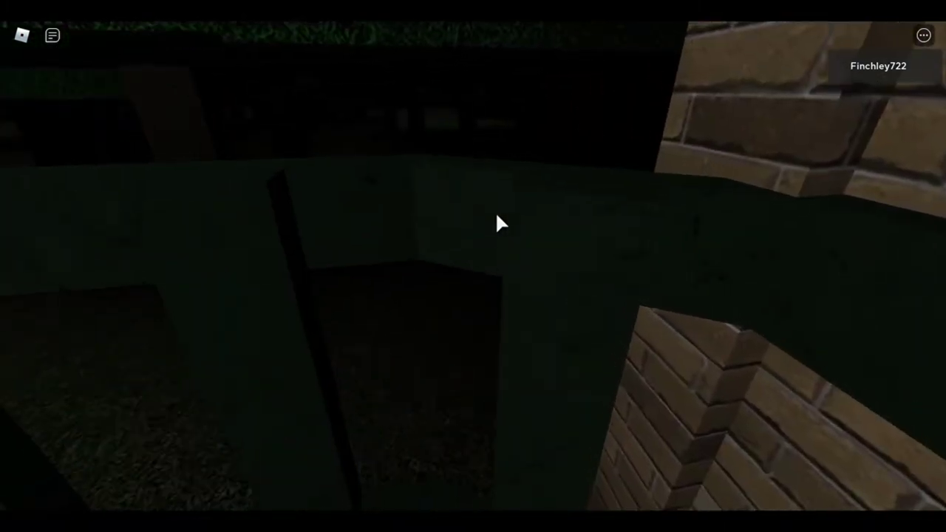
key("w")
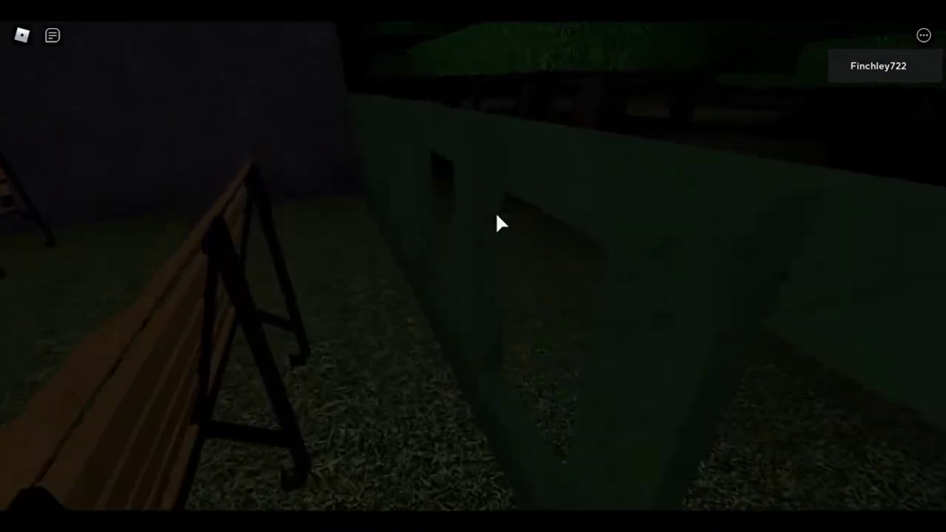
key("w")
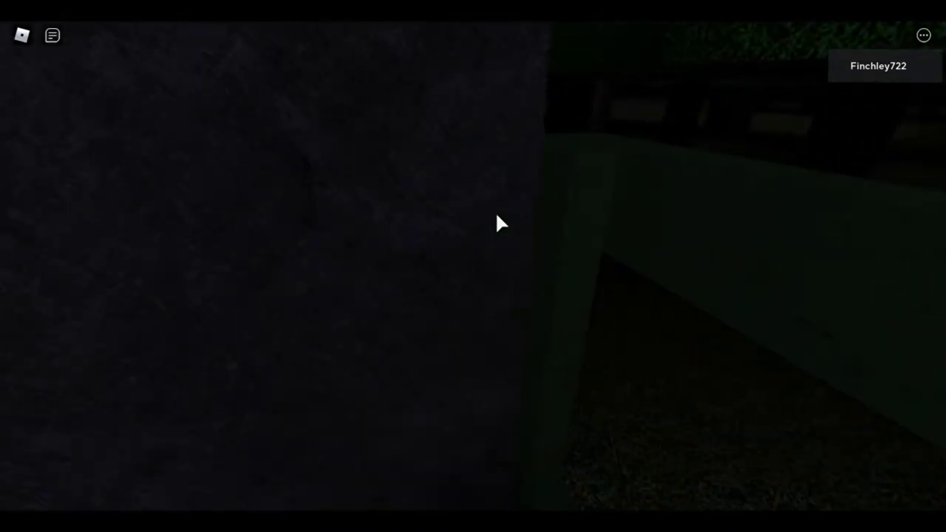
Cross the road, climb over the concrete barrier and enter the alley toward the mannequin.
key("w")
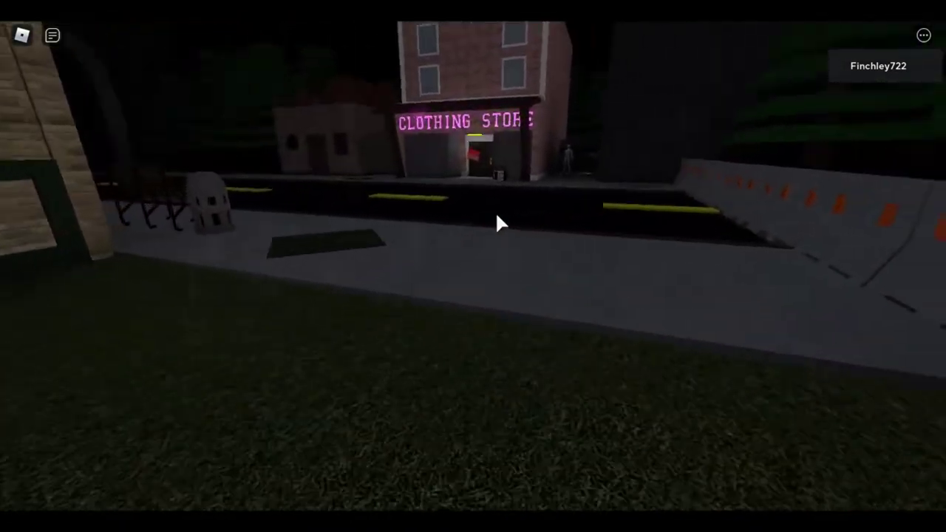
key("w")
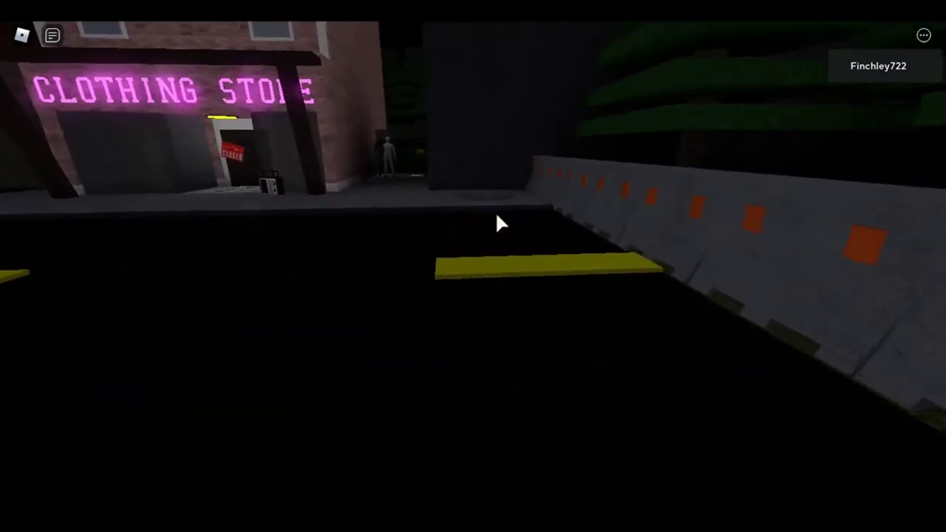
key("w")
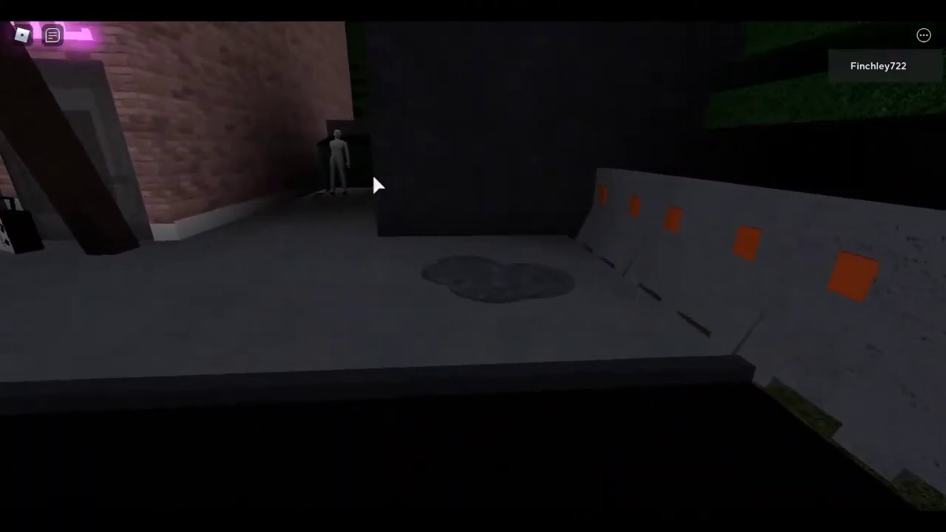
key("w")
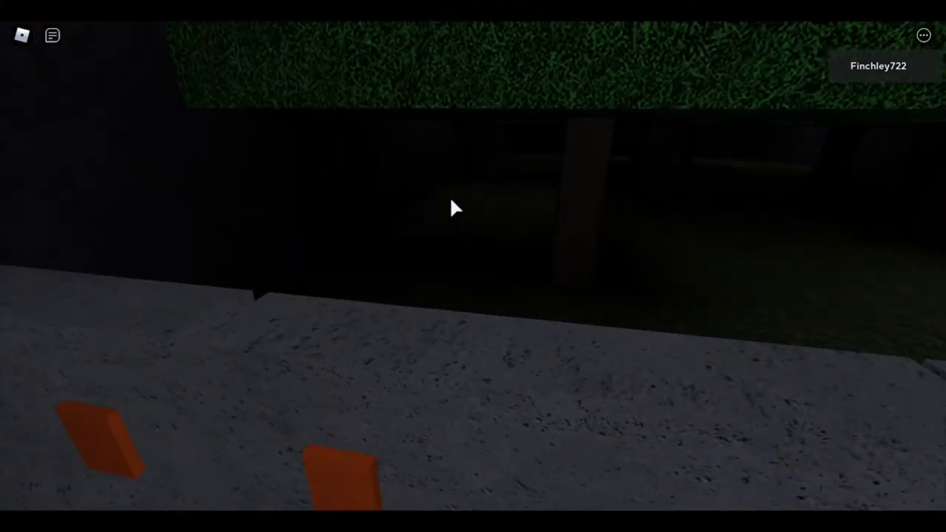
key("w")
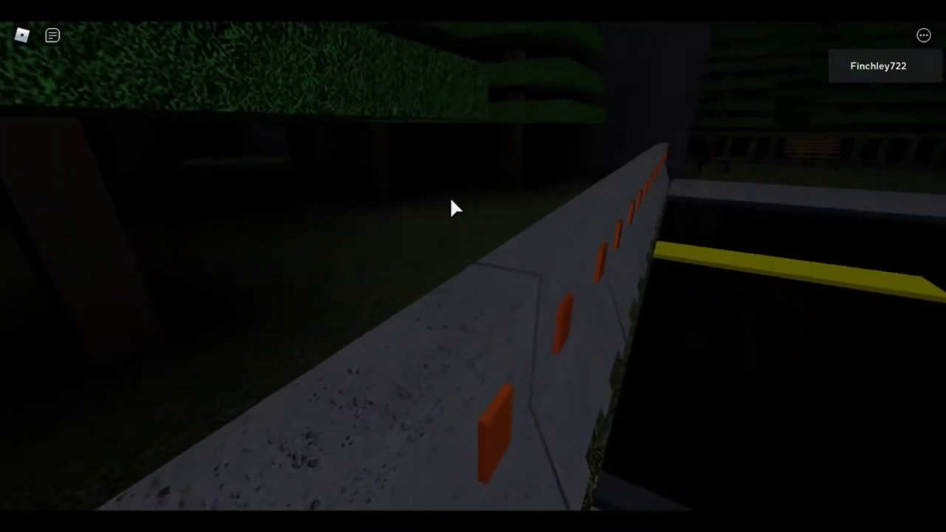
key("w")
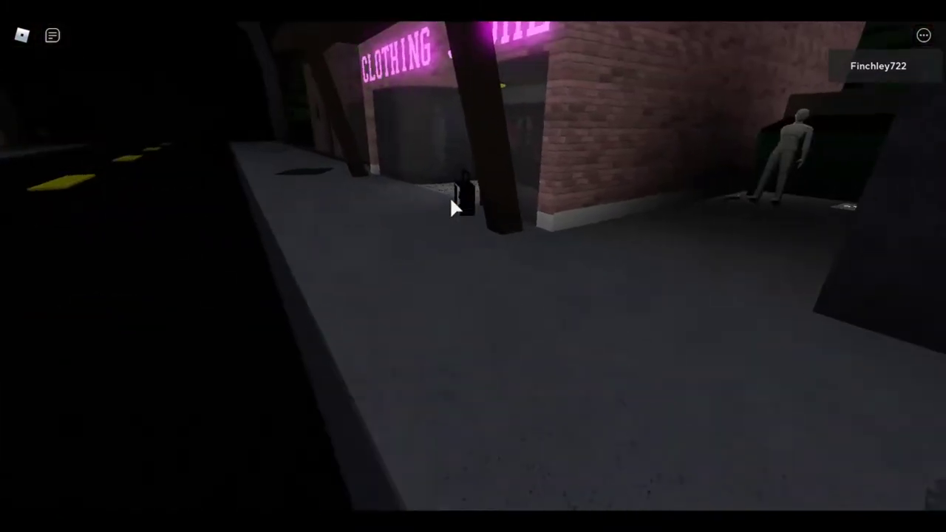
key("w")
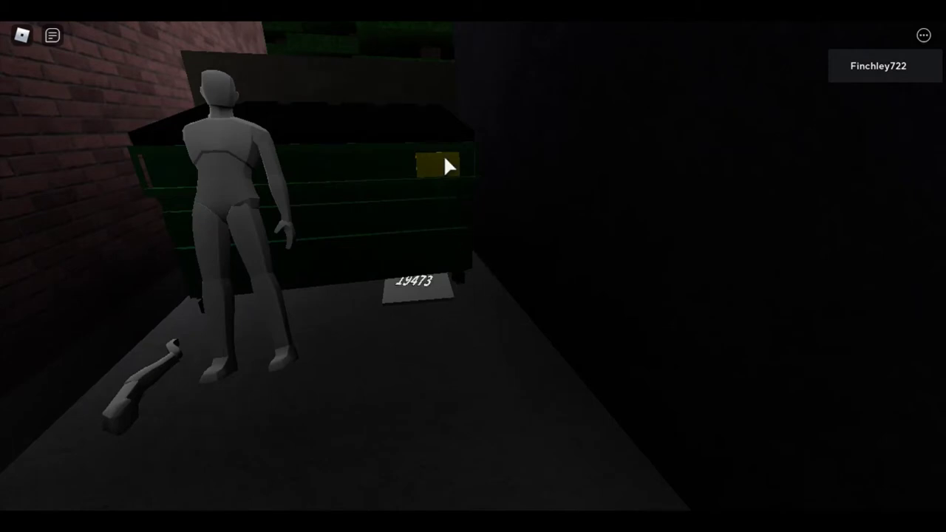
Approach the dumpster and look down at the floor beside it.
key("w")
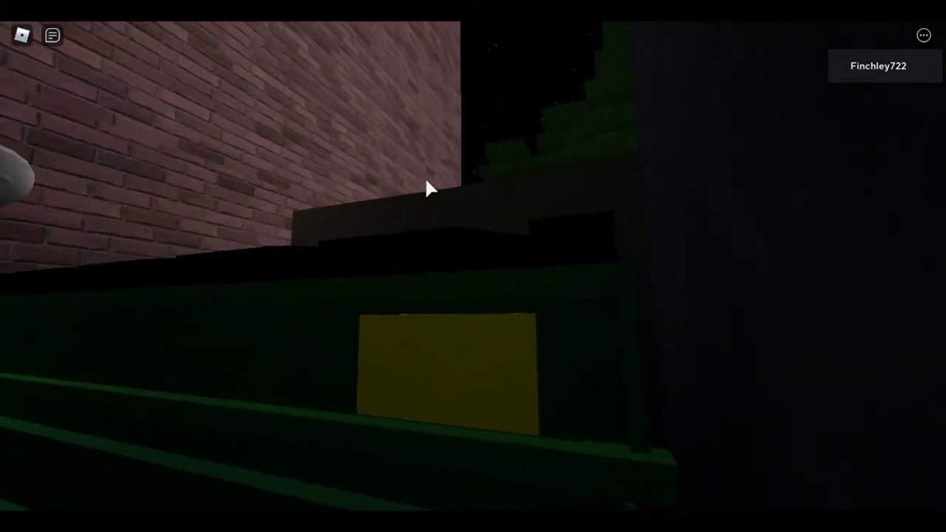
right_click(424, 176)
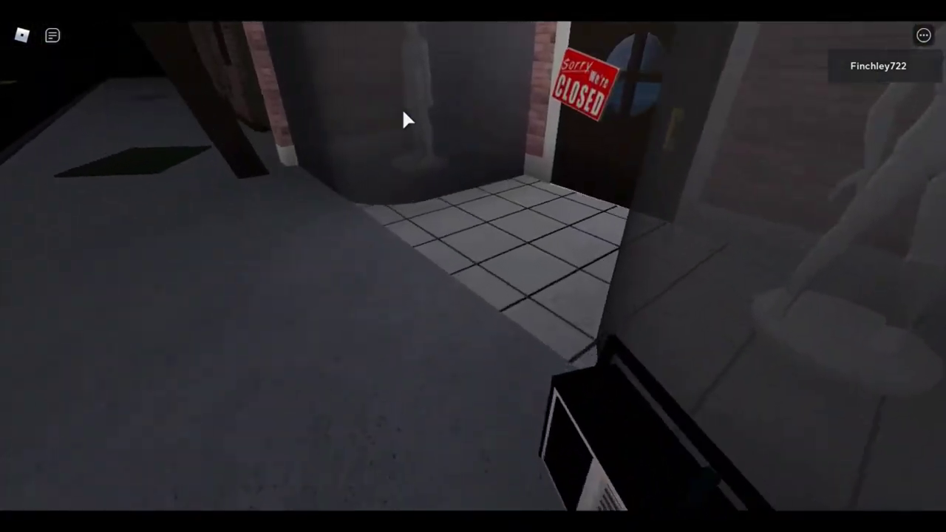
Inspect the door with the CLOSED sign, then walk through it into the restaurant.
key("w")
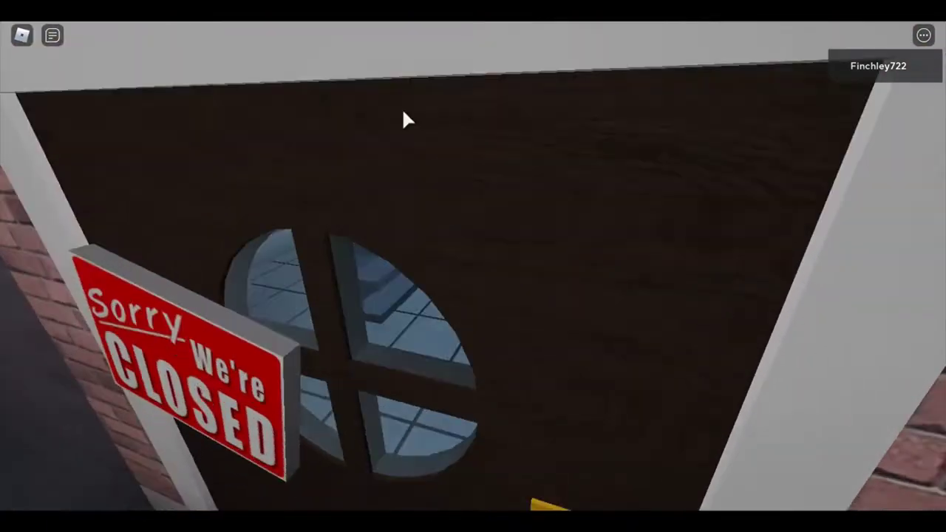
key("s")
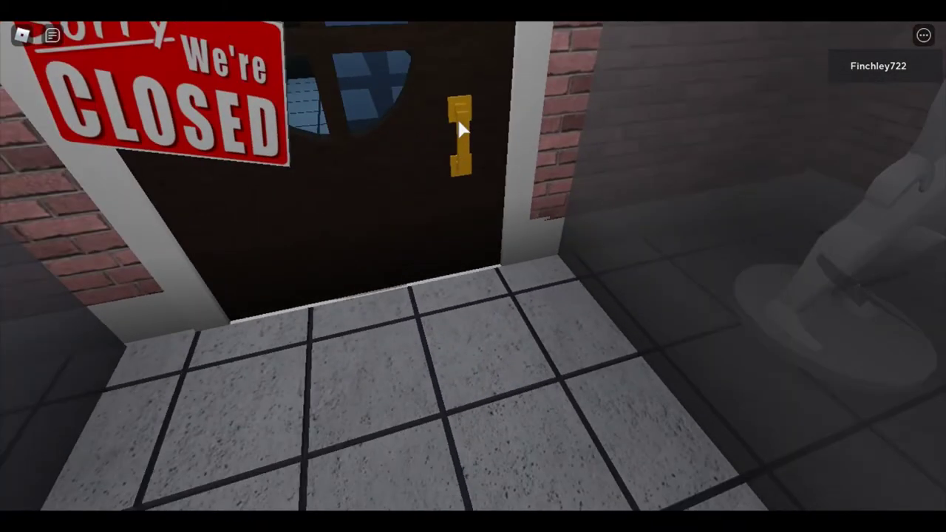
mouse_move(451, 126)
left_mouse_down()
mouse_move(459, 129)
mouse_move(455, 113)
left_mouse_up()
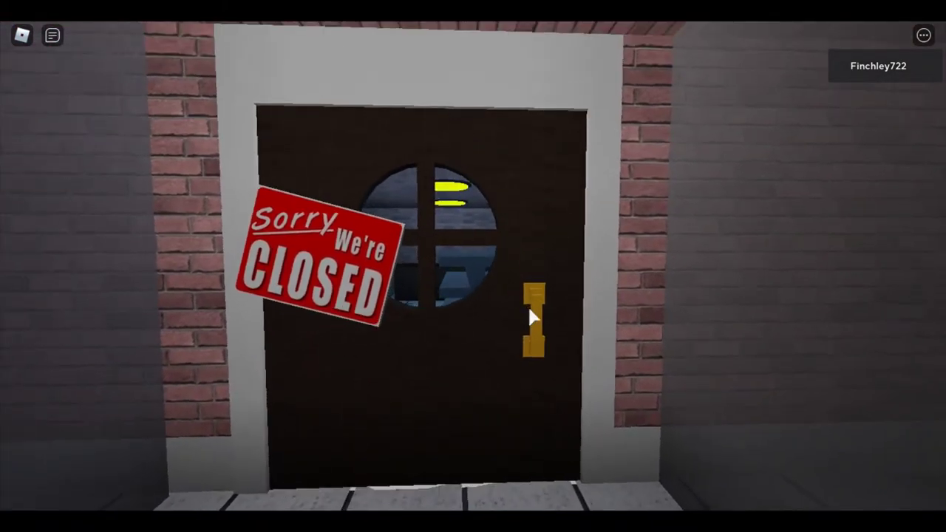
key("w")
type("19473")
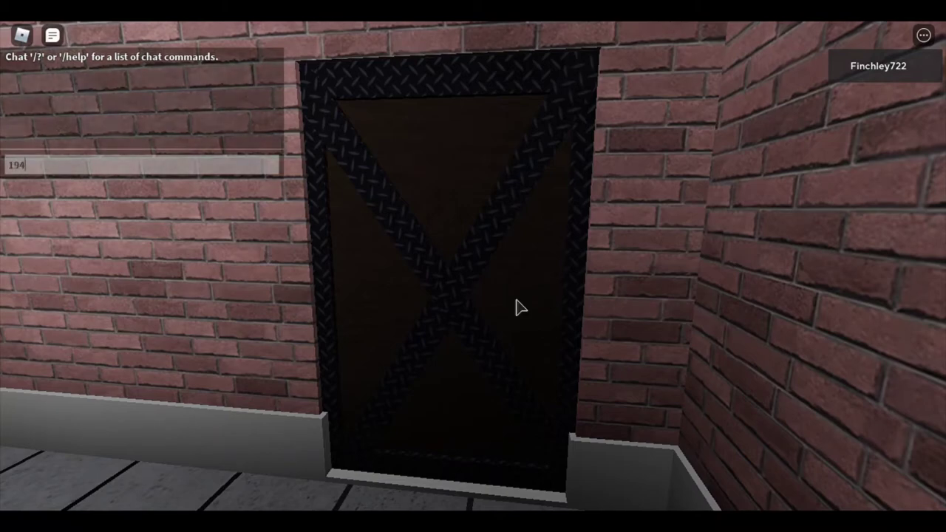
Send 19473 in chat and walk through the opened heavy door.
key("Return")
key("w")
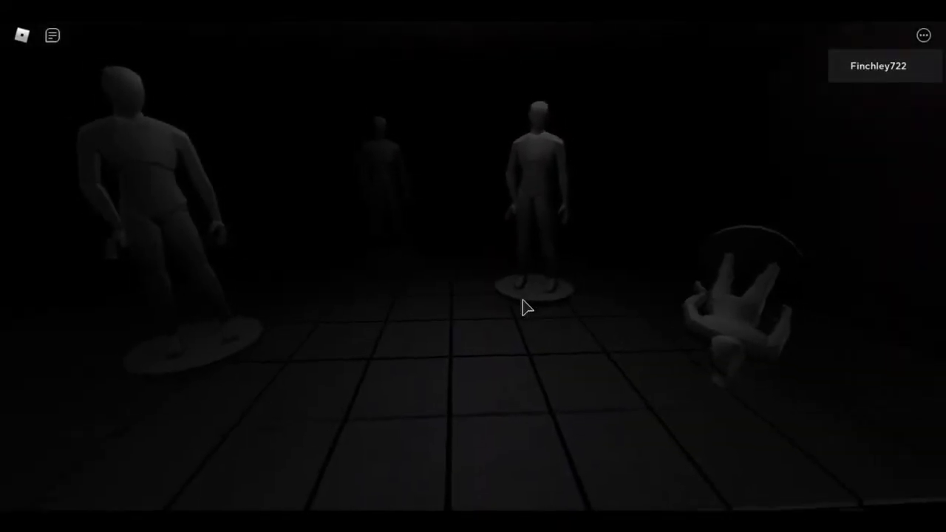
Look around the mannequin room, then walk the brick corridor past the stairs.
key("w")
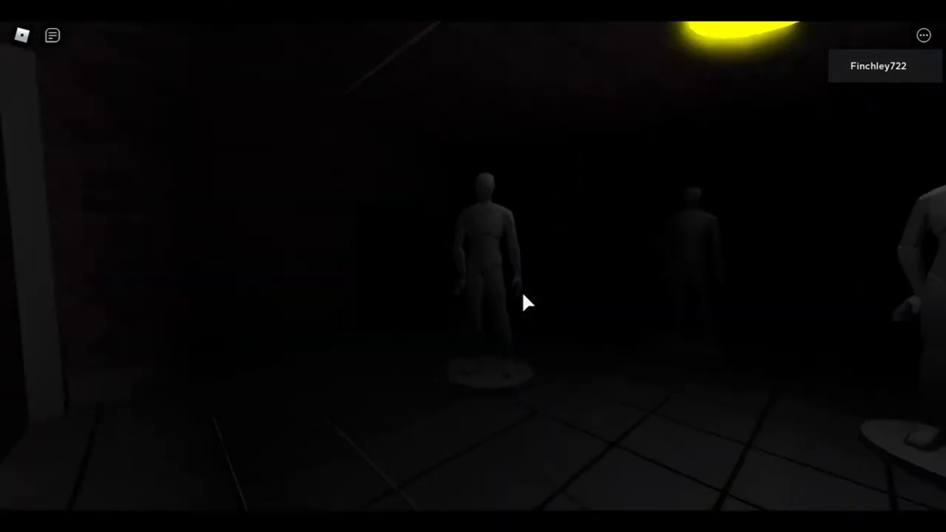
key("w")
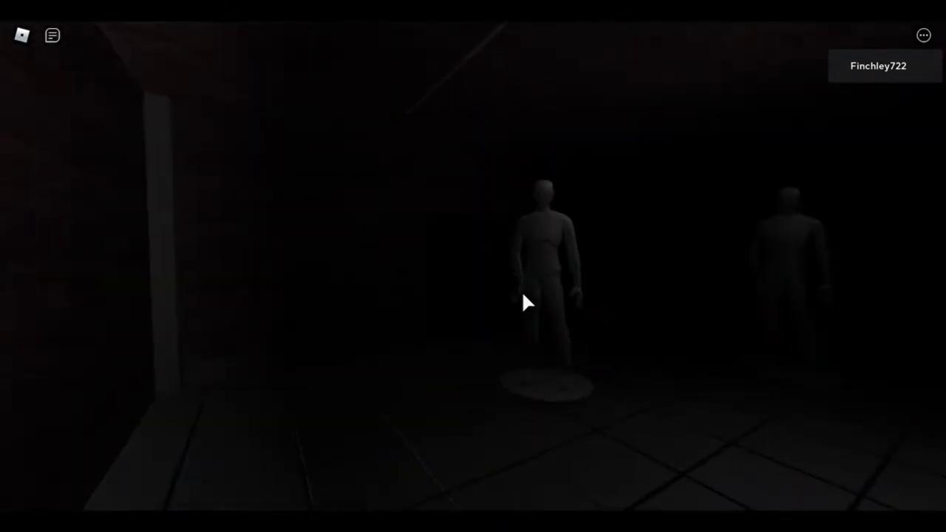
key("w")
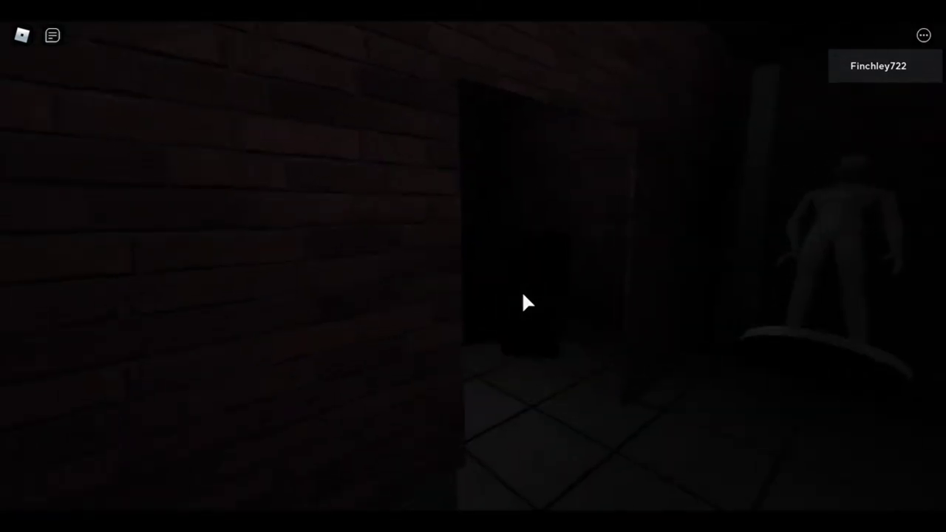
key("w")
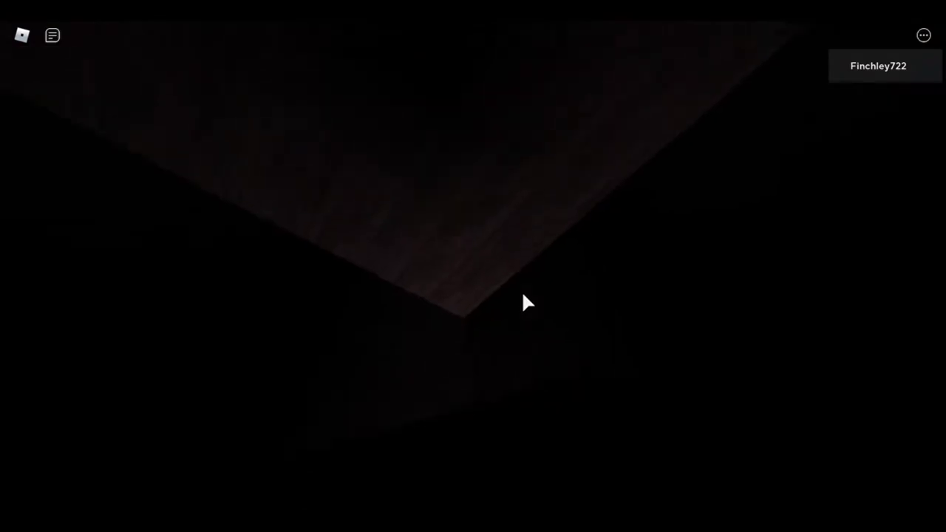
key("w")
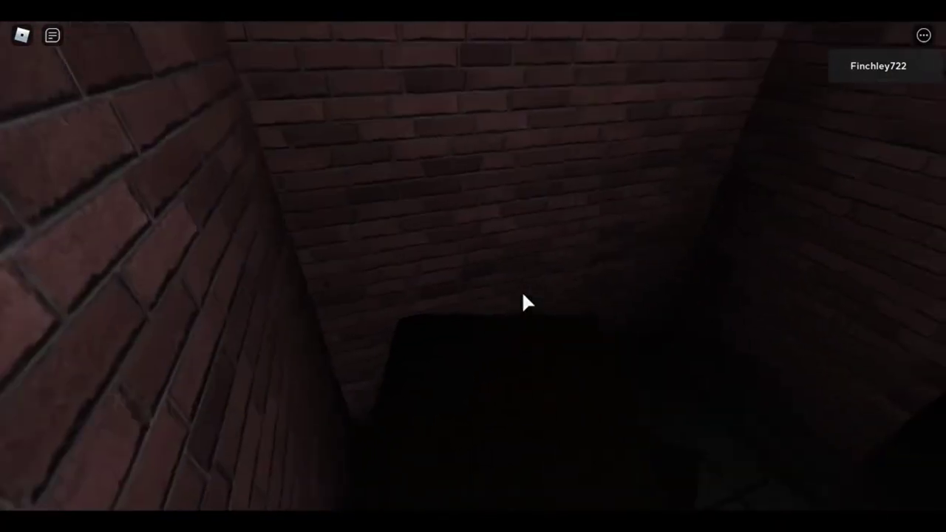
Cross the tiled floor past the mannequins to the red tally marks on the brick wall.
key("w")
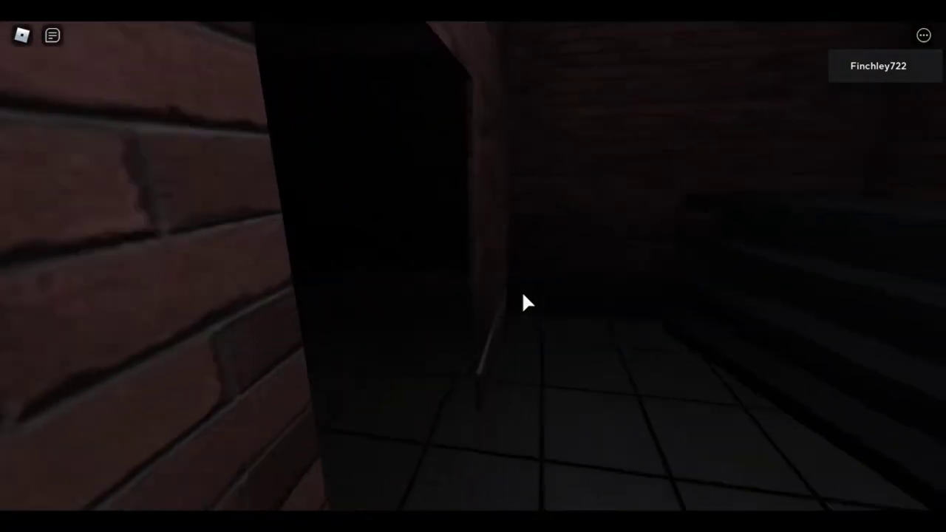
key("w")
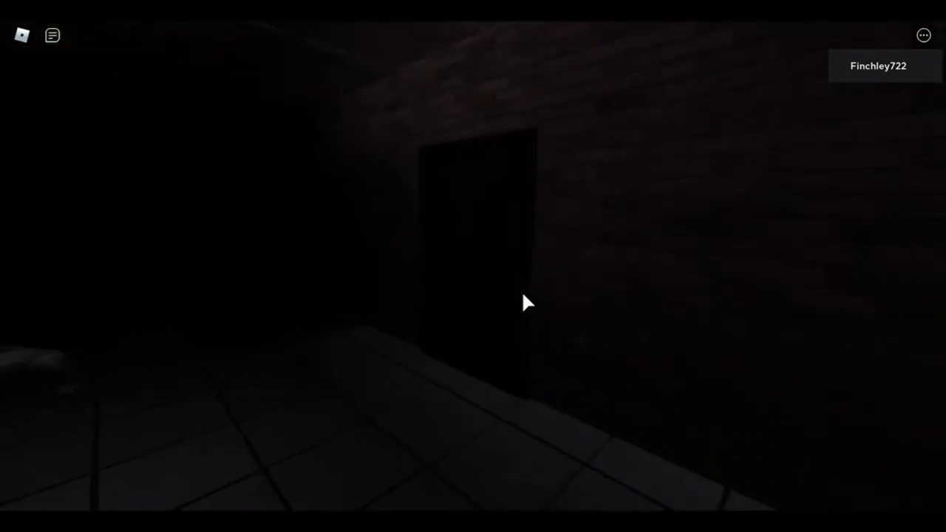
key("w")
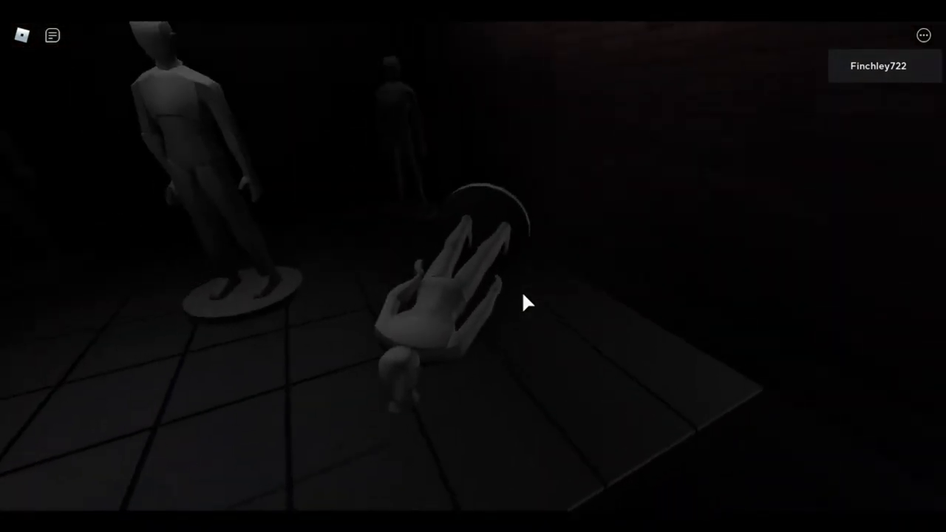
key("w")
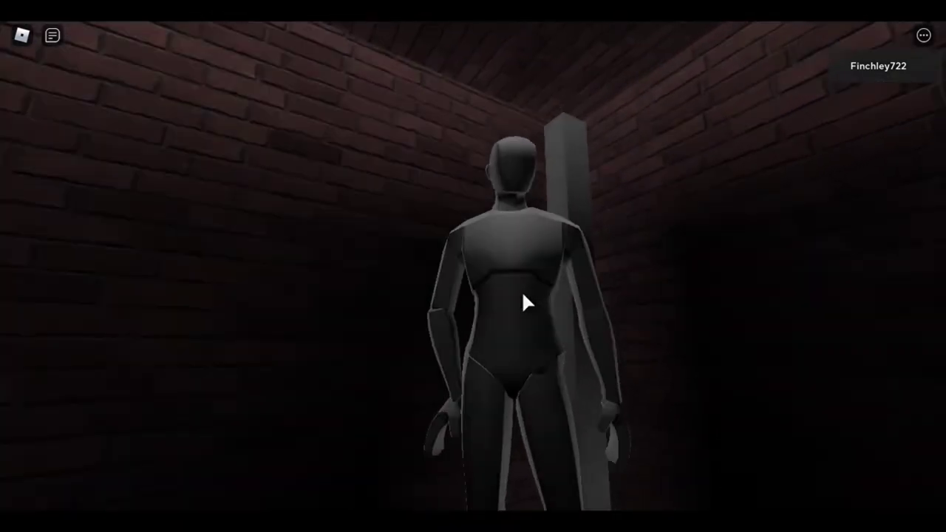
key("w")
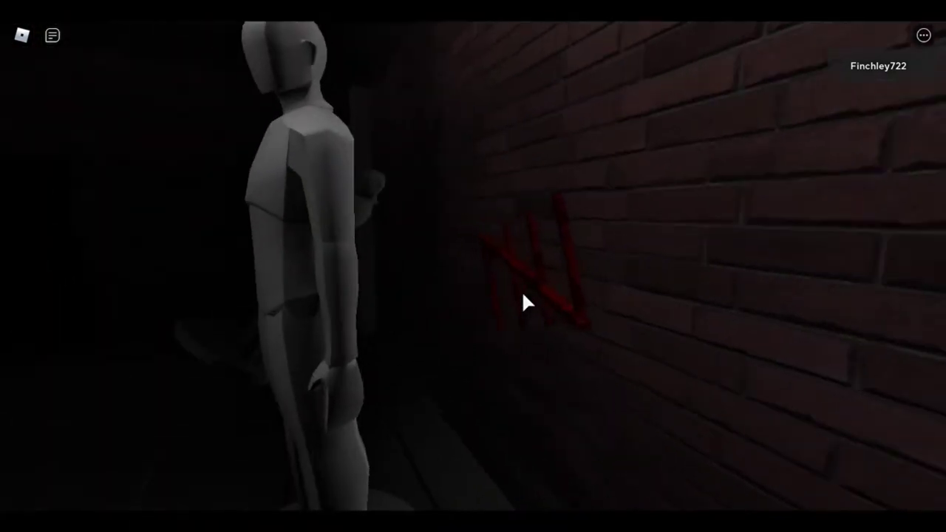
key("w")
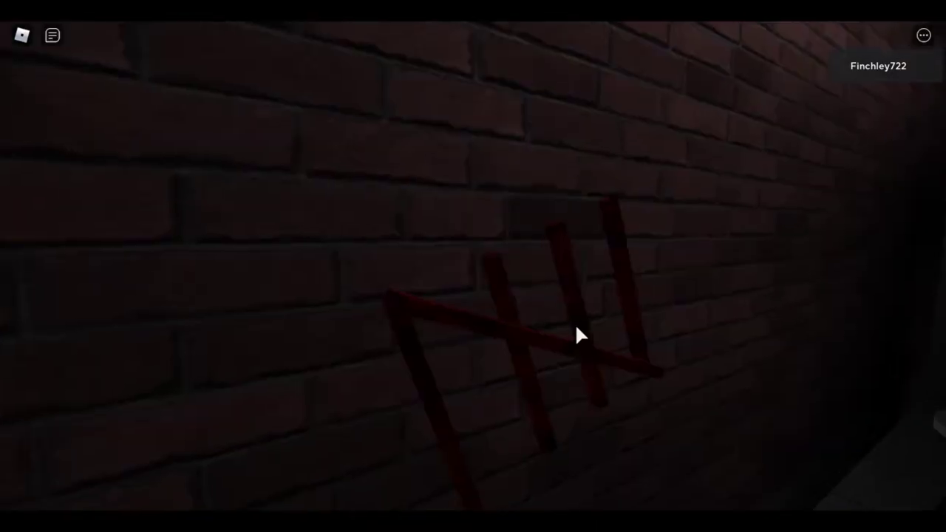
Send the code in chat, then walk through the darkened room toward the doorway.
key("slash")
type("19")
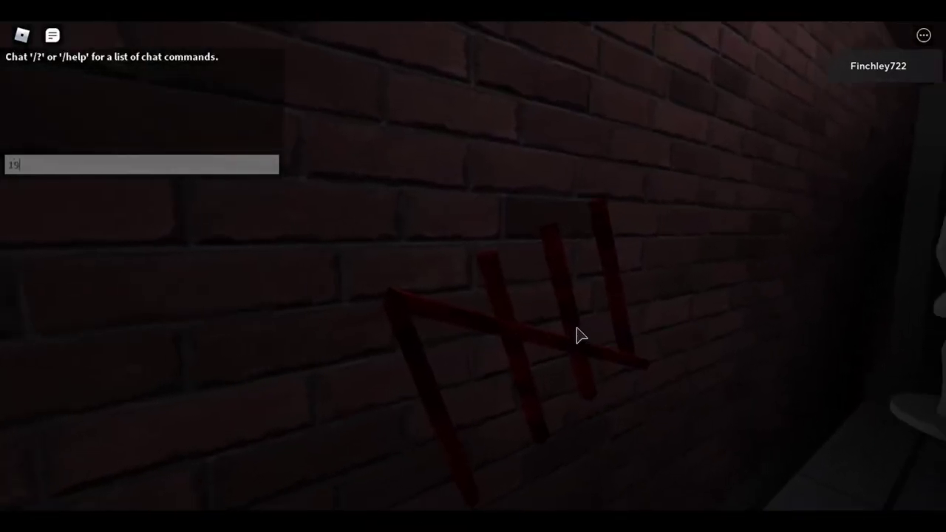
type("47")
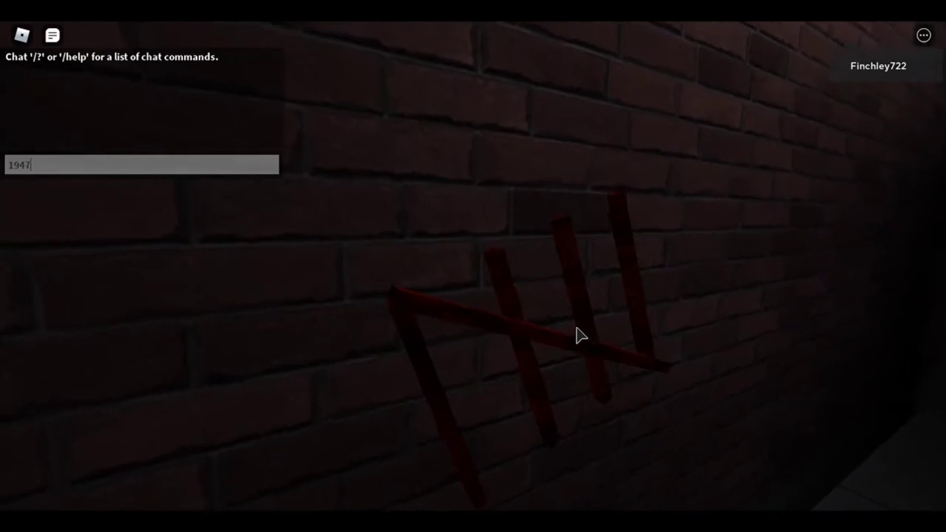
key("Return")
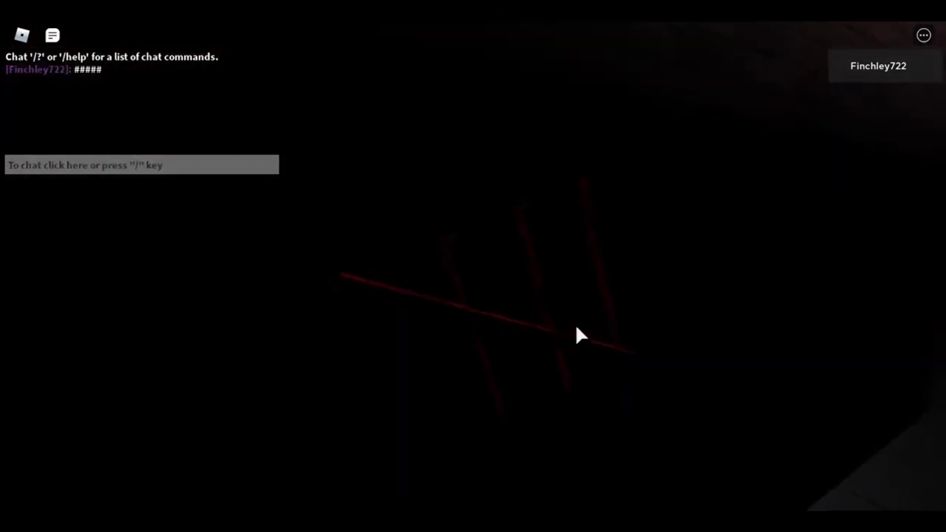
key("w")
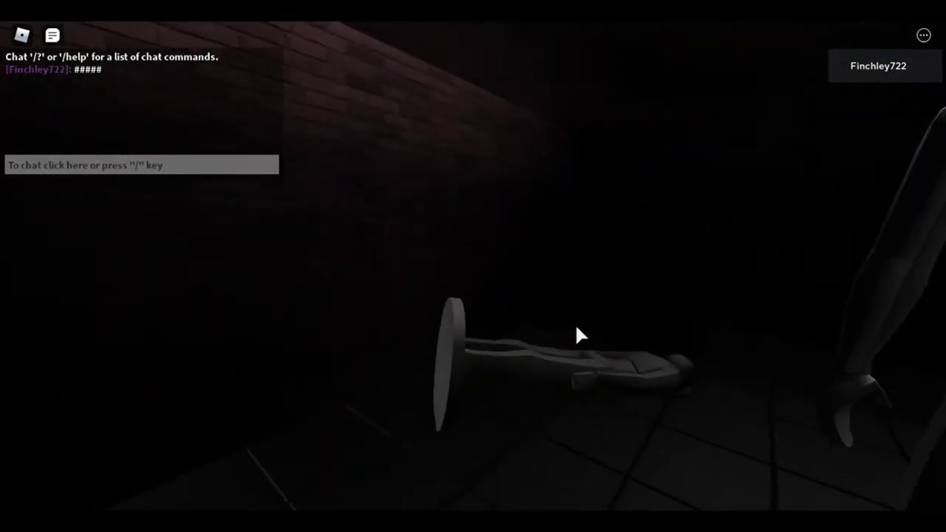
key("w")
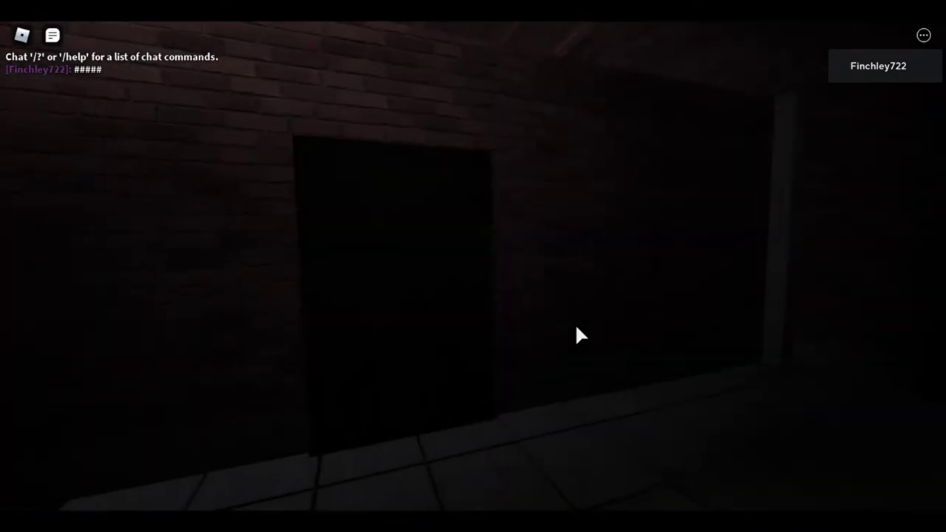
Retry the code in chat and walk into the dark doorway.
key("w")
key("slash")
type("1947")
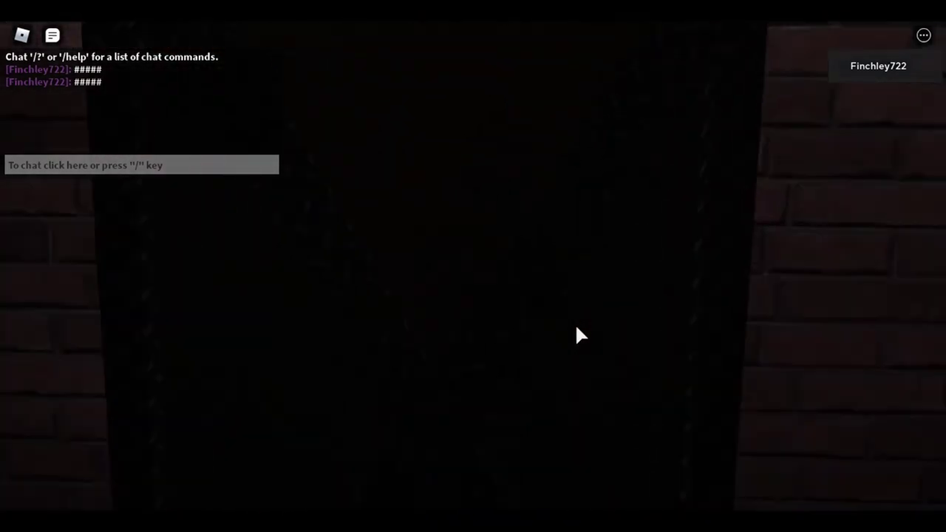
key("w")
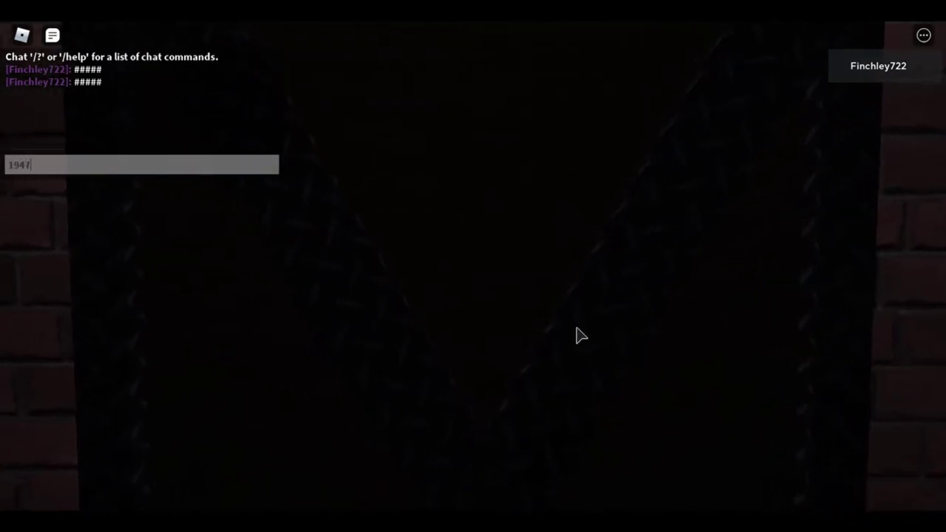
Send the code in chat again and keep moving through the dark room with beams.
key("slash")
type("#####")
key("Return")
key("w")
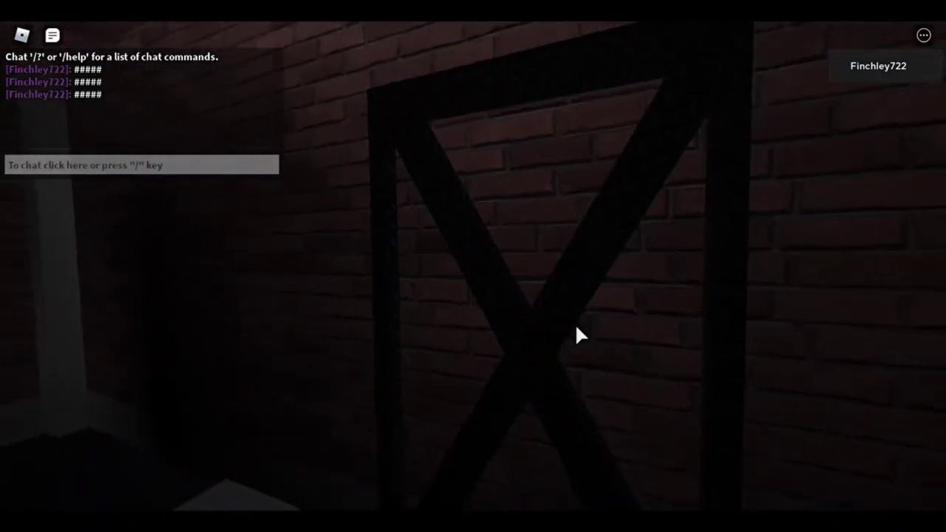
Cross the mannequin room to the dark doorway and send the code in chat.
key("w")
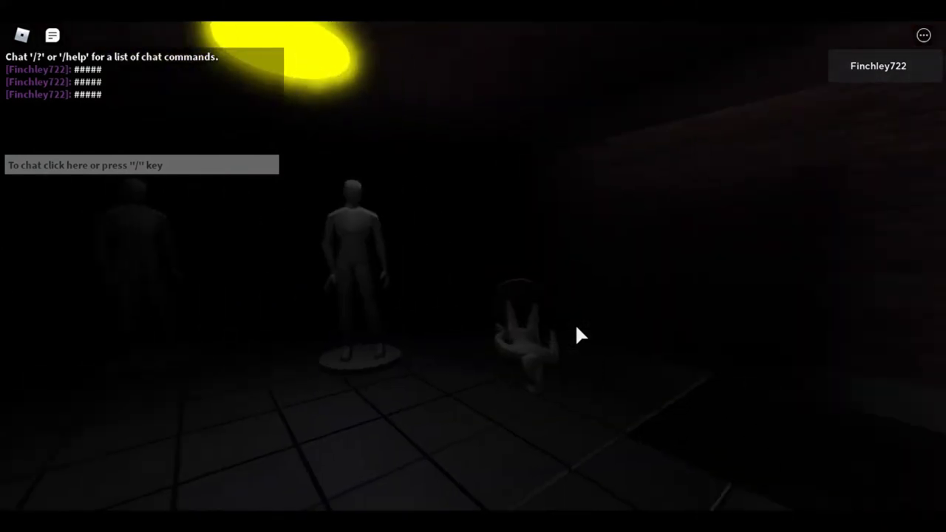
key("w")
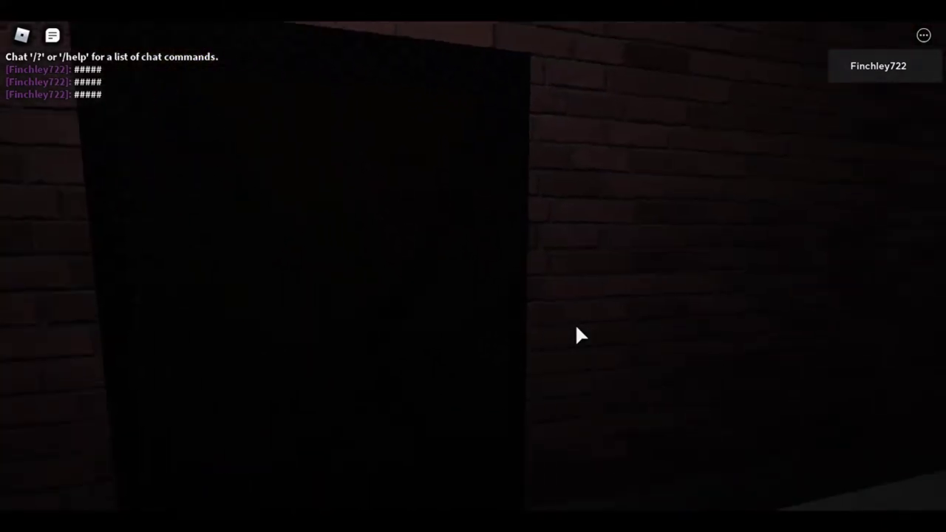
key("slash")
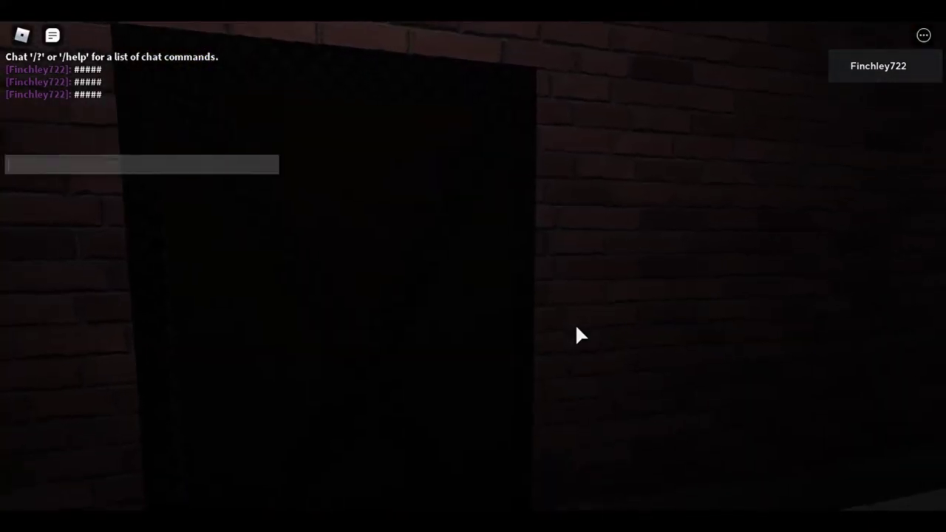
type("19473")
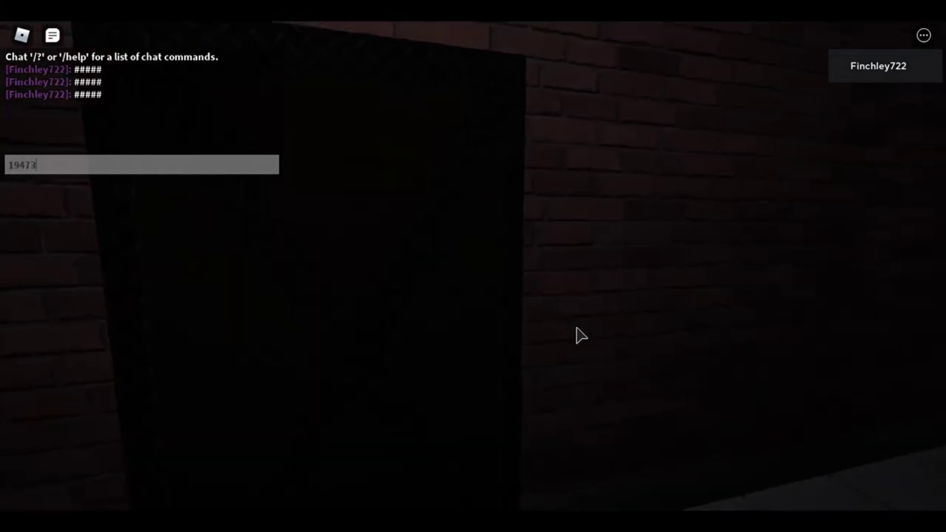
key("Return")
Walk past the standing figure and up the stairs, then start another code entry in chat.
key("w")
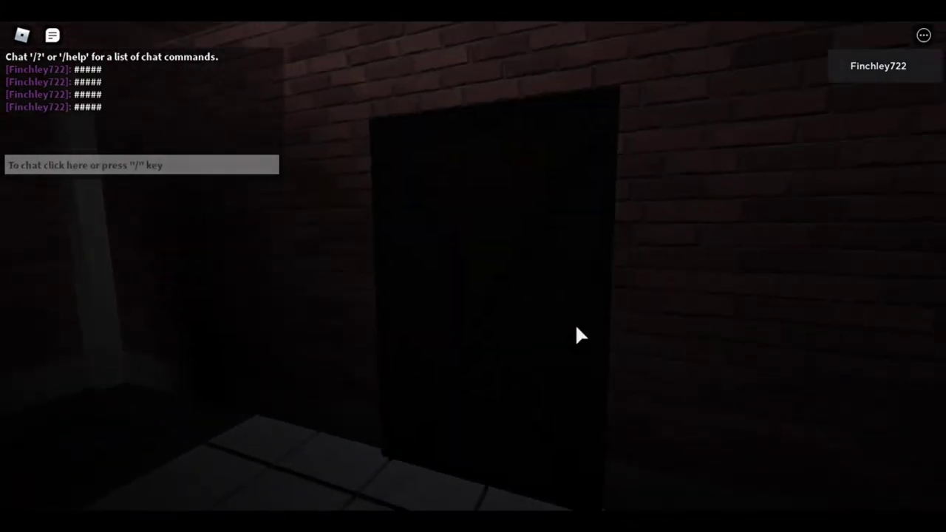
key("w")
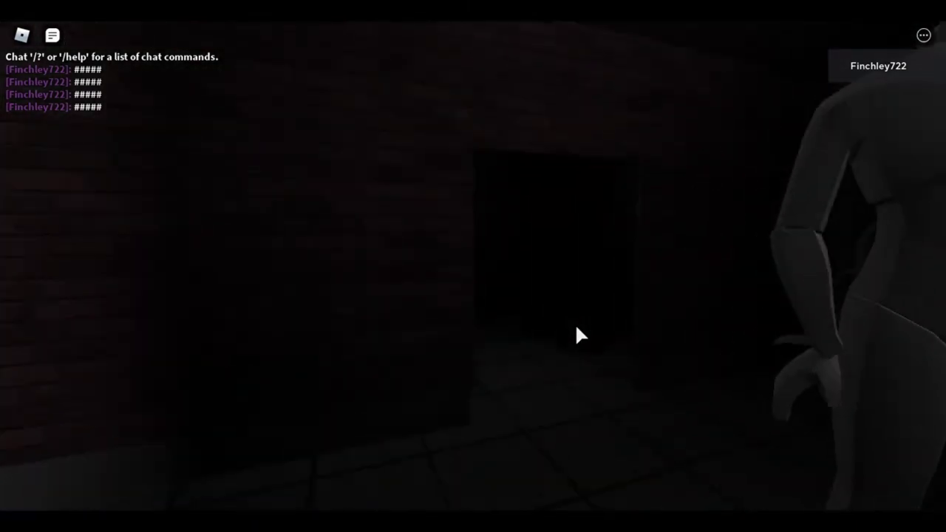
key("w")
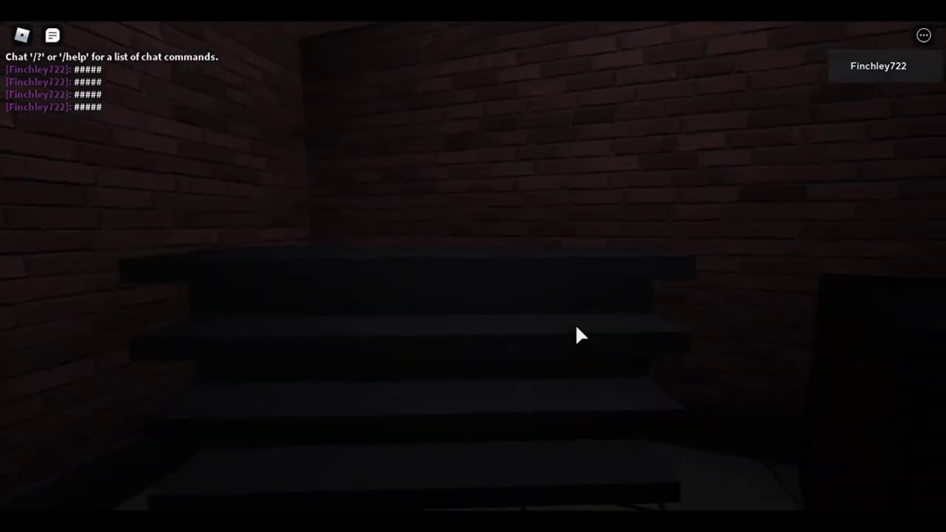
key("w")
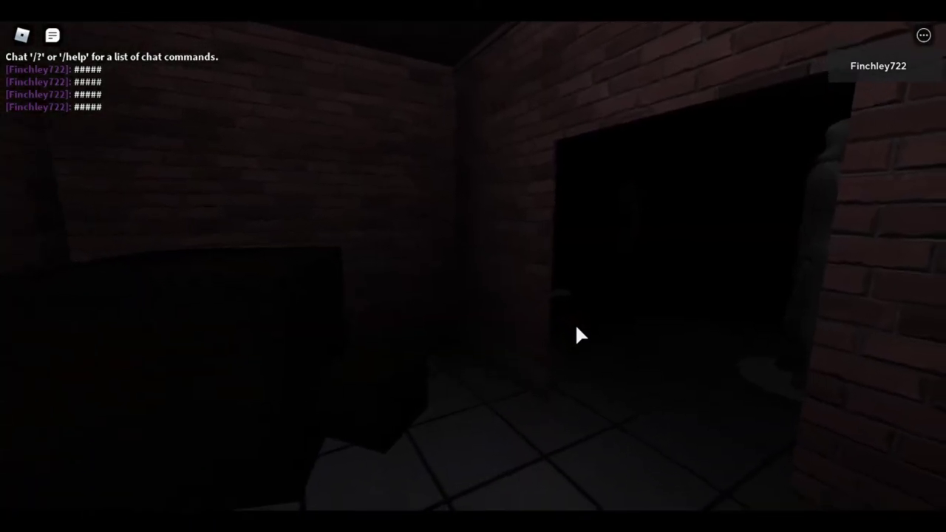
key("slash")
type("19")
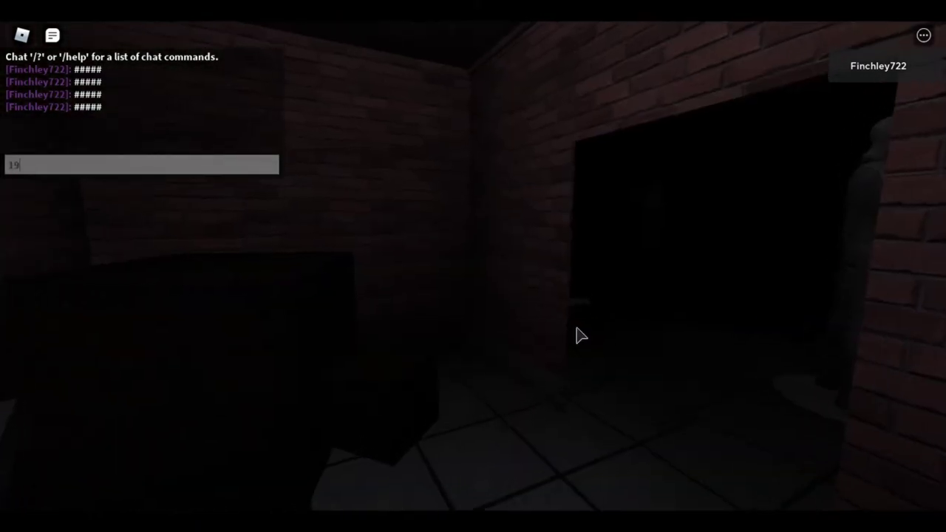
type("w")
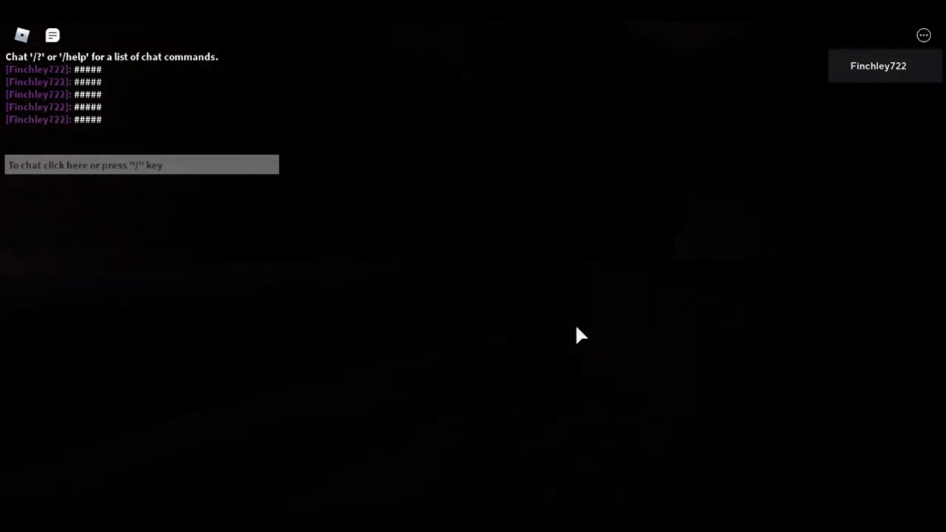
type("w")
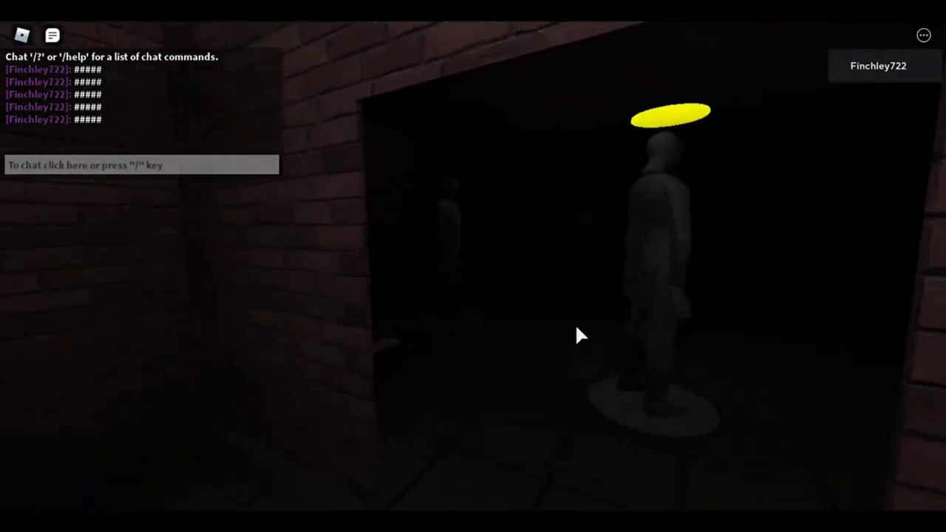
type("w")
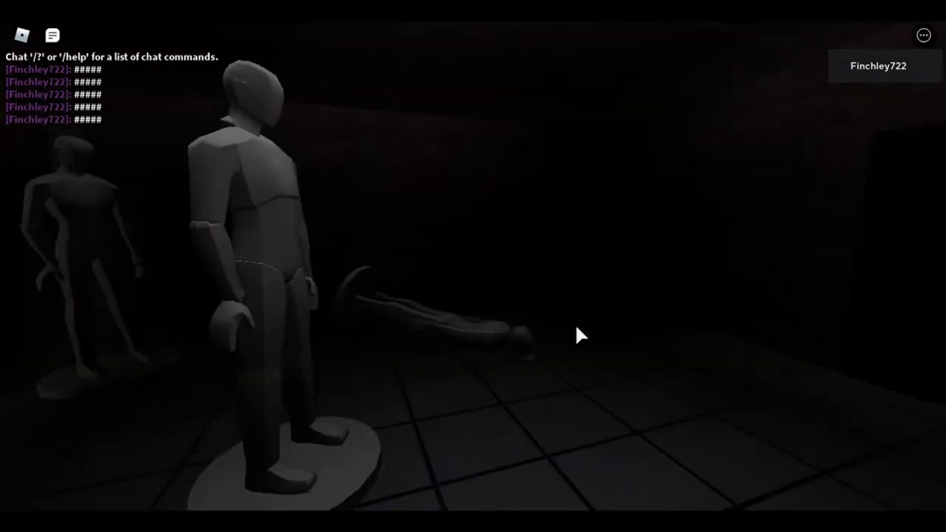
type("w")
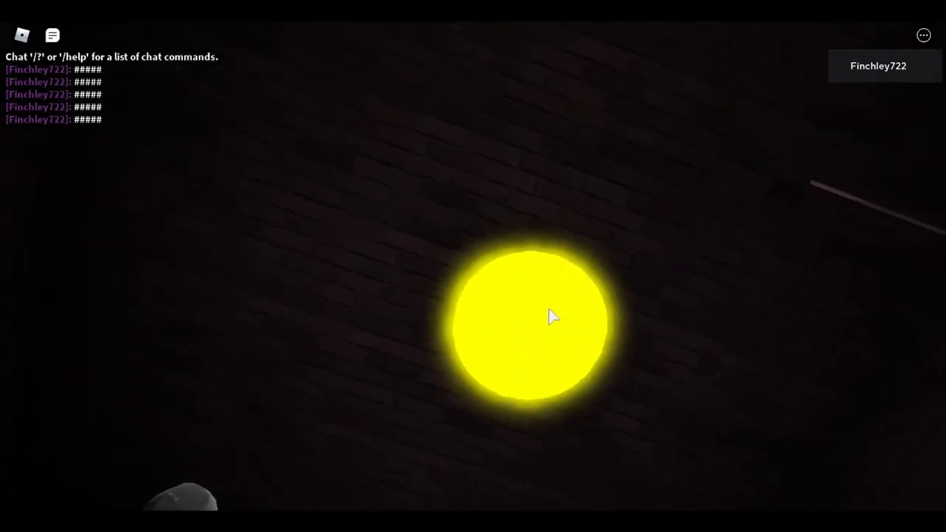
type("w")
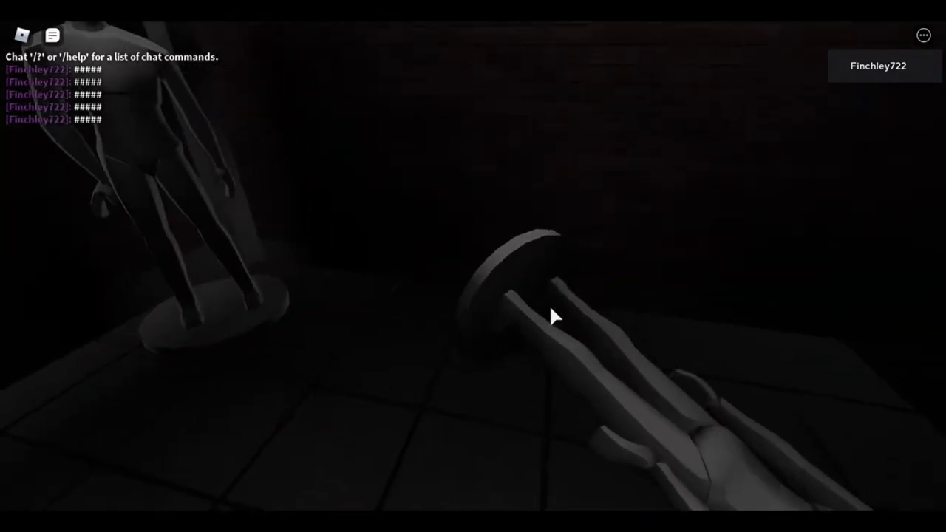
type("w")
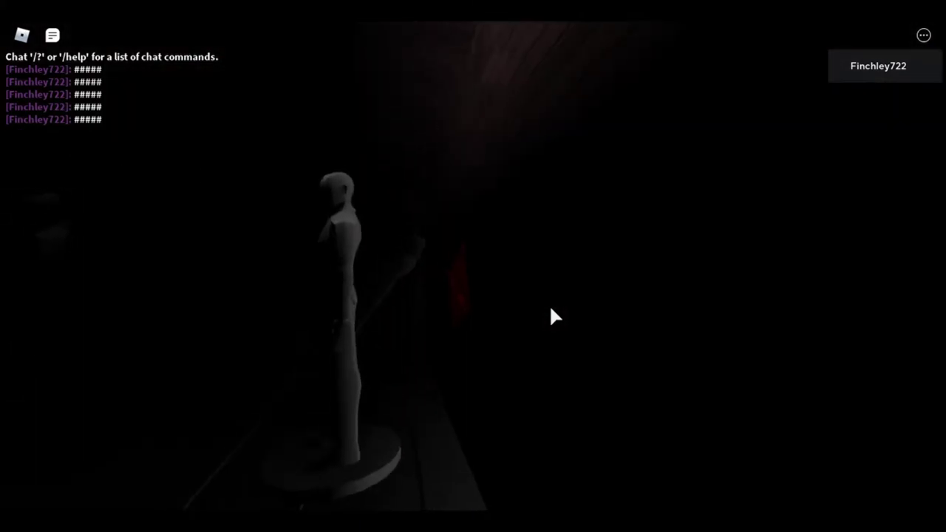
type("w")
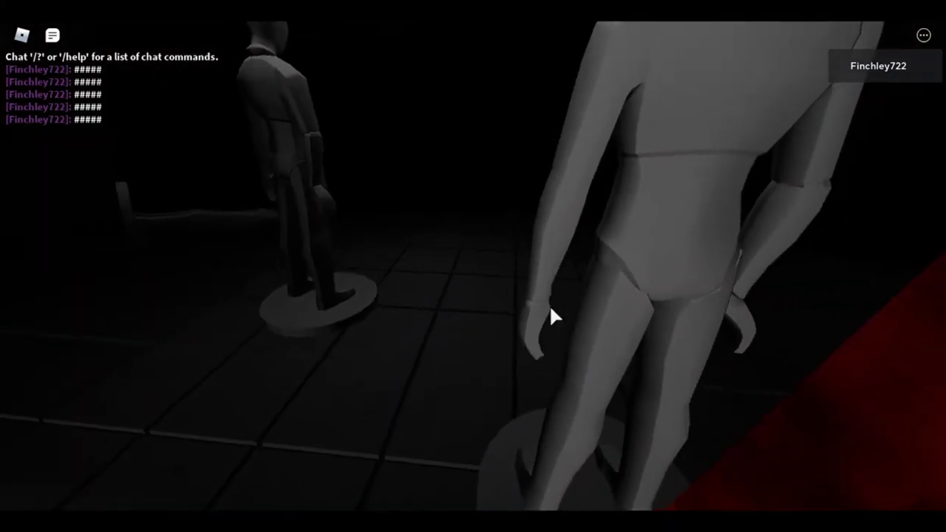
type("w")
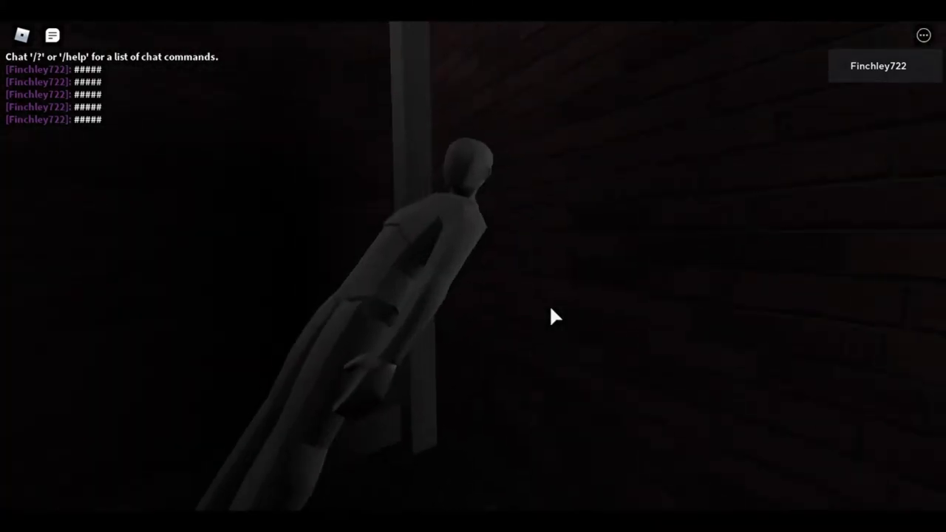
type("w")
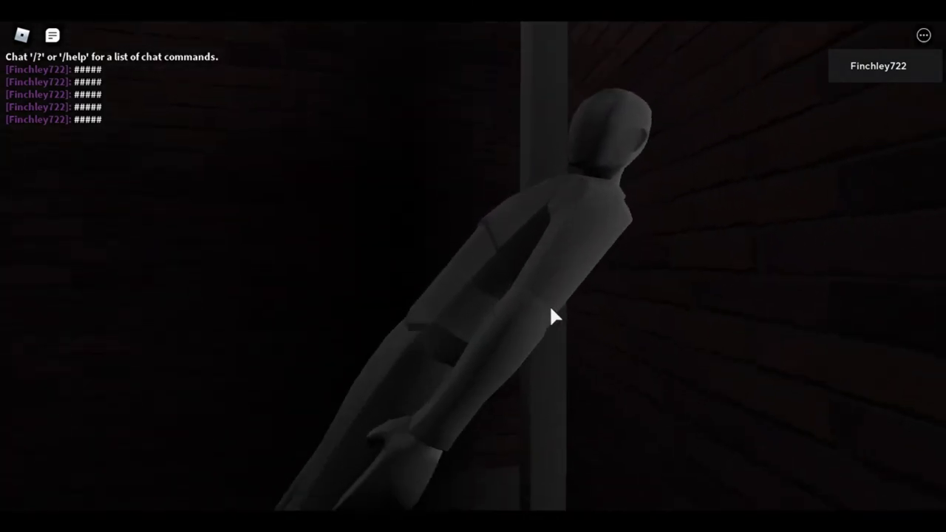
type("w")
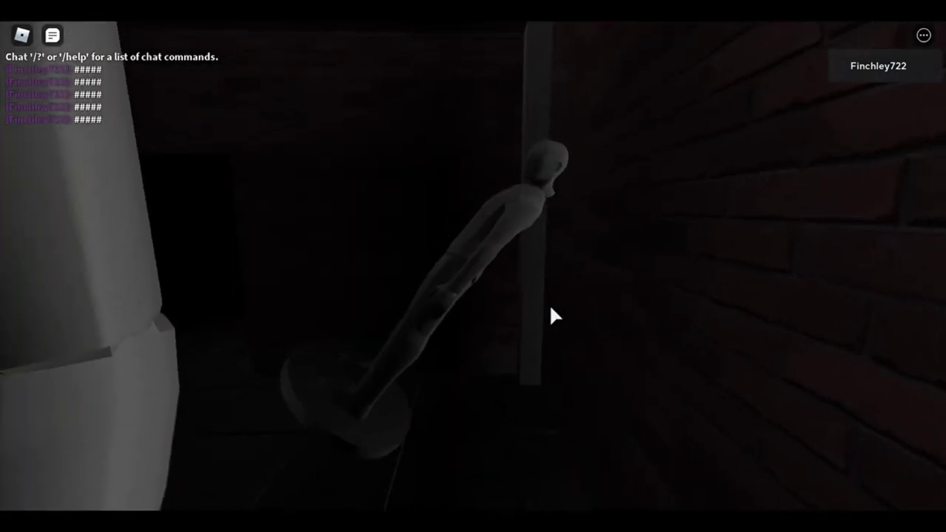
type("w")
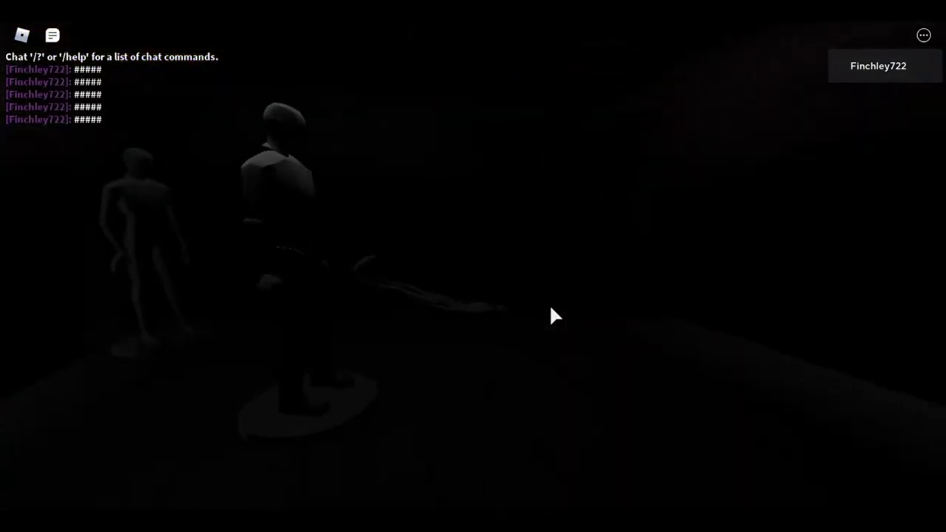
type("w")
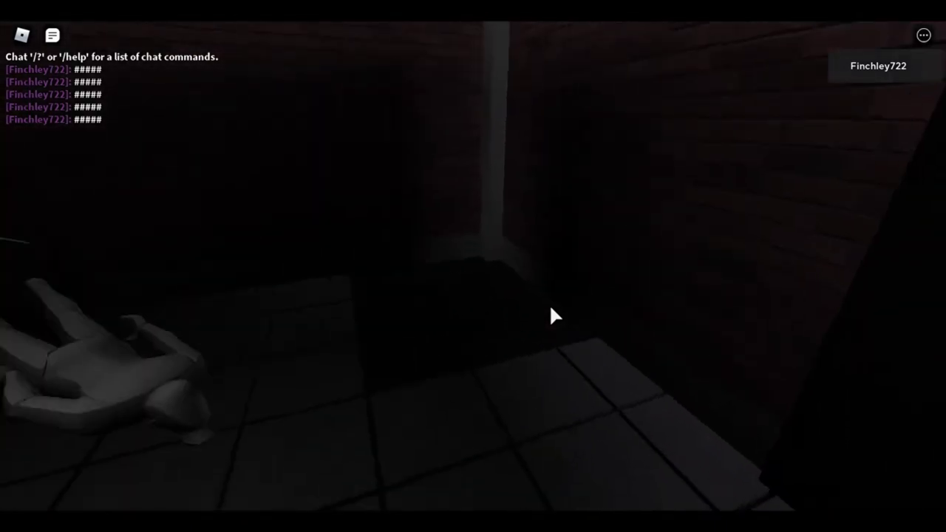
type("w")
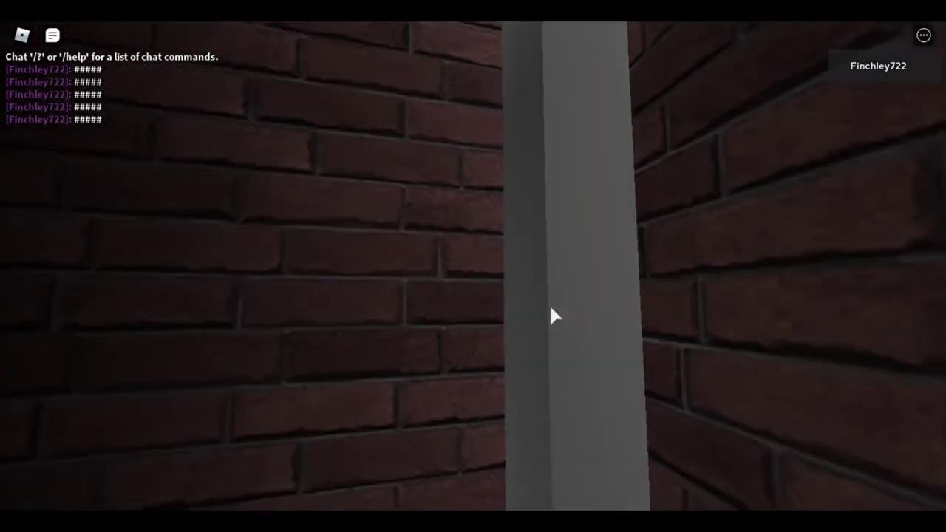
type("ww")
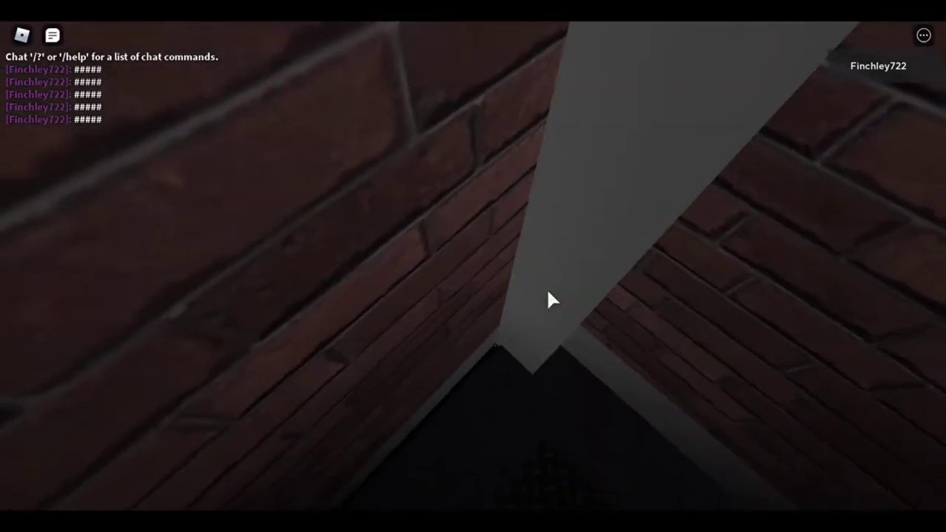
type("w")
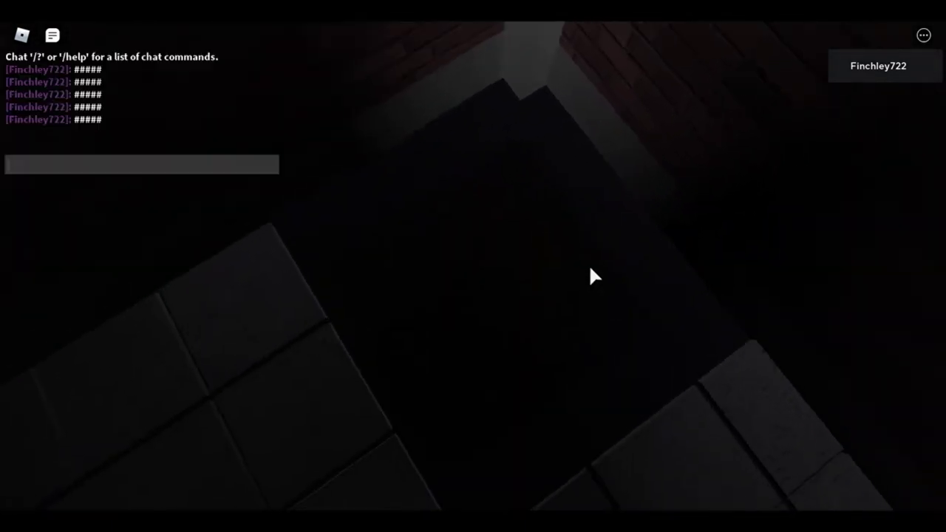
type("194")
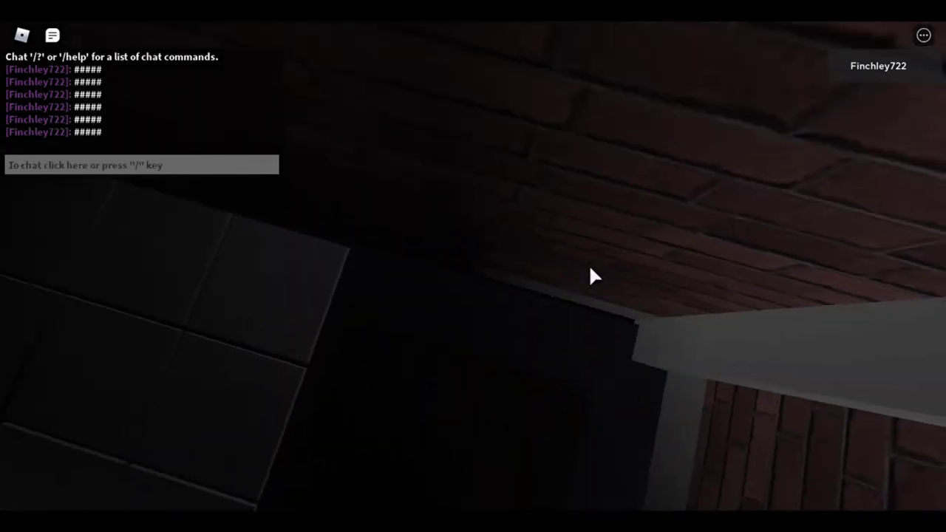
Leave the chat box and return to looking around the mannequin room.
left_click(464, 388)
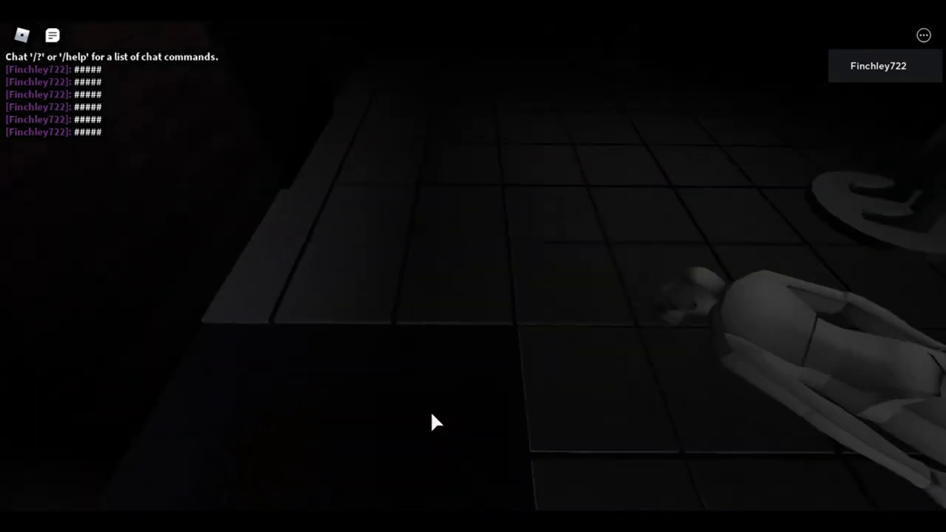